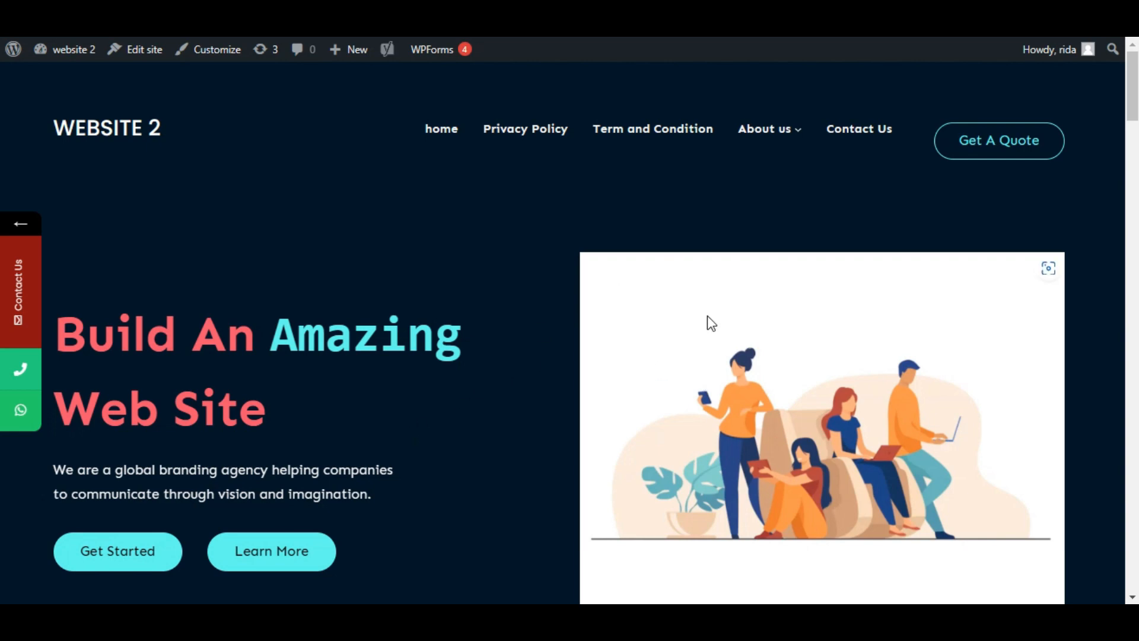
Open the theme customizer for the site and go to its Site Identity settings.
left_click_drag(1131, 98, 1113, 59)
mouse_move(73, 63)
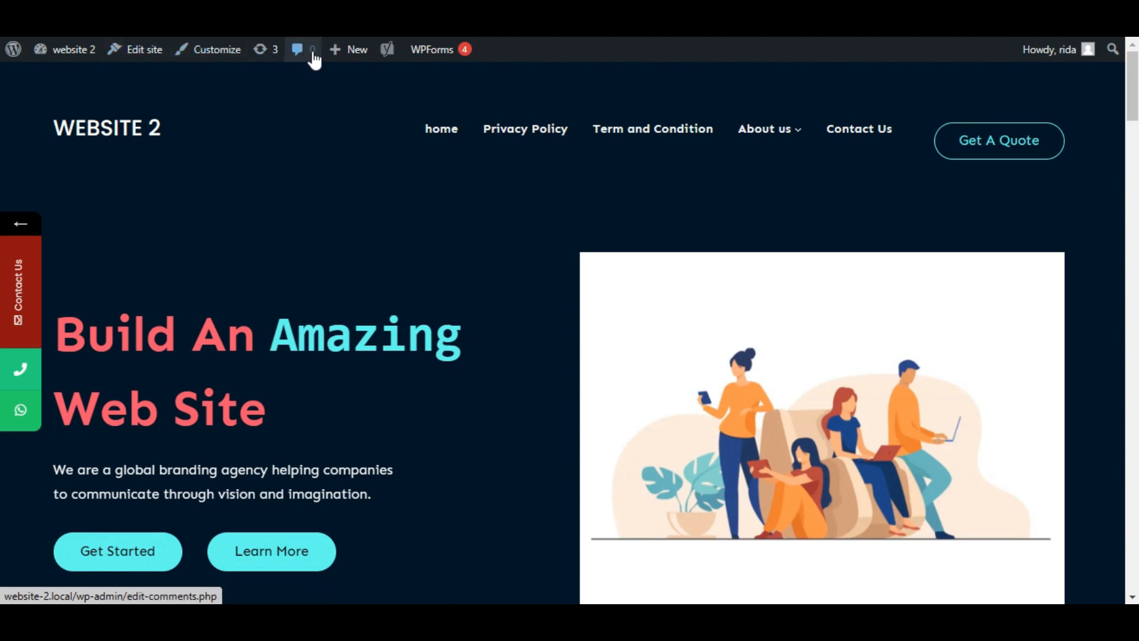
mouse_move(345, 57)
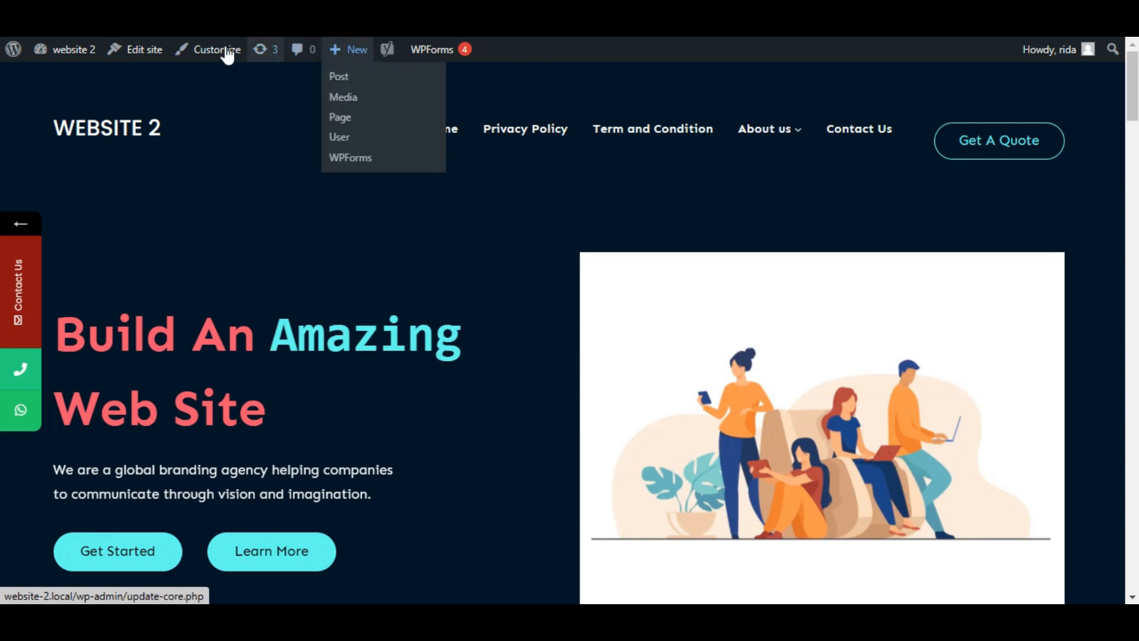
left_click(197, 58)
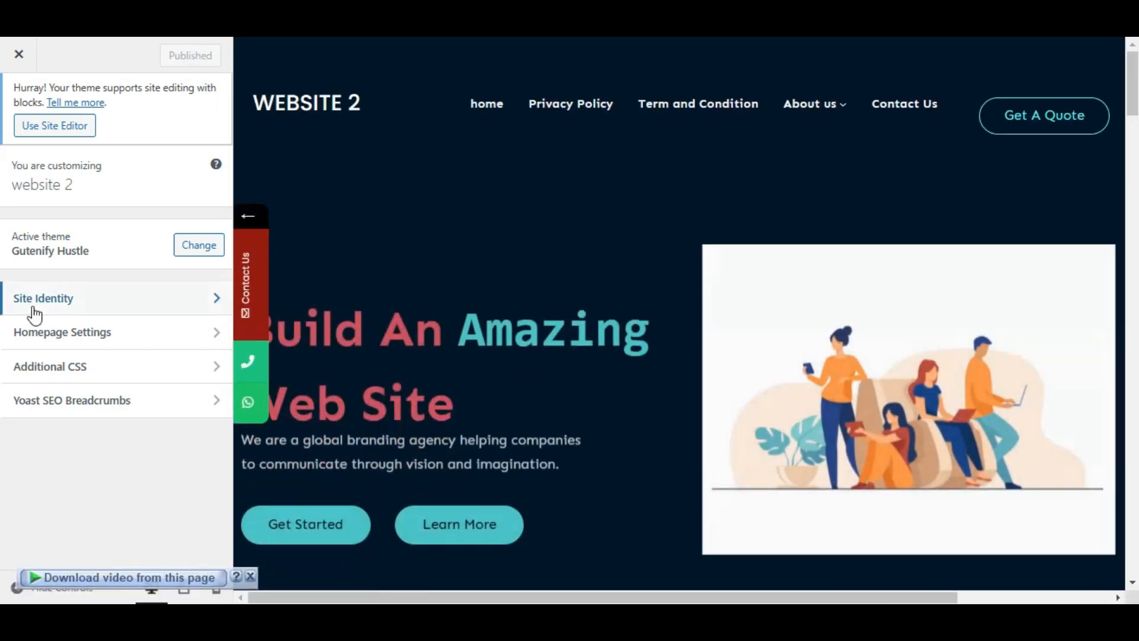
left_click(50, 308)
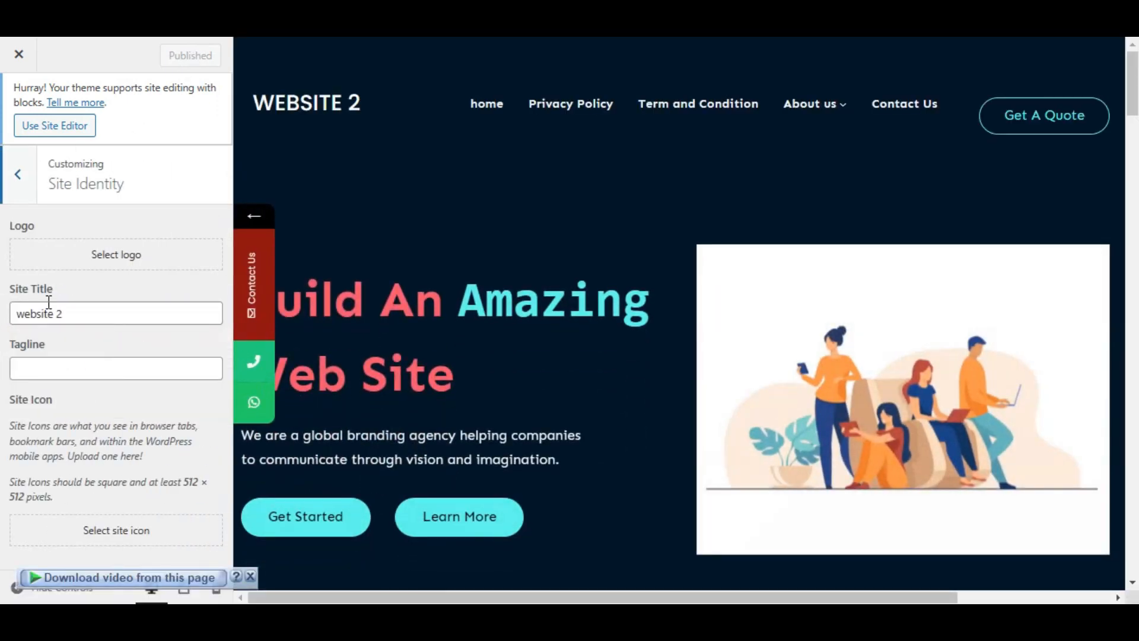
Try the hexagonal R emblem from the media library as an uncropped site logo, and remove it again.
left_click(61, 256)
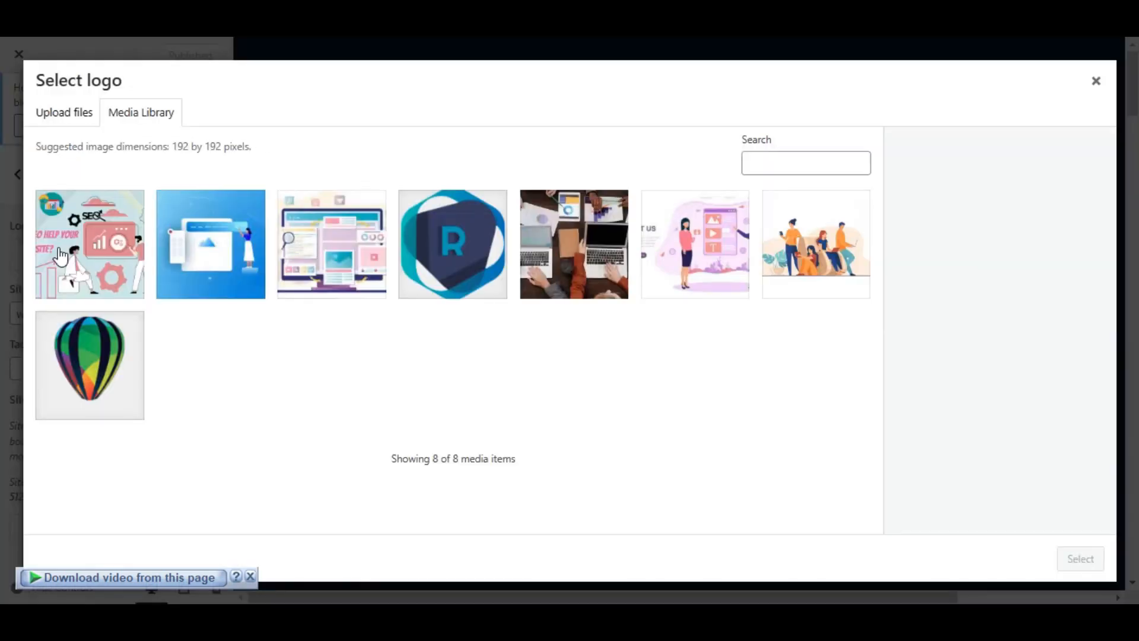
left_click(478, 254)
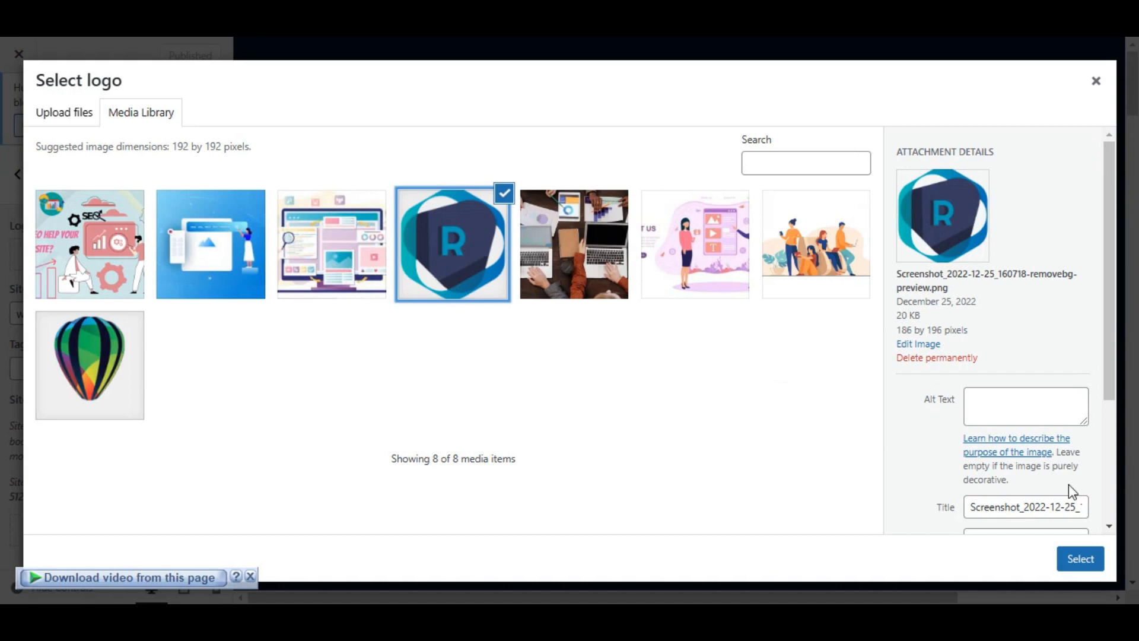
left_click(1080, 560)
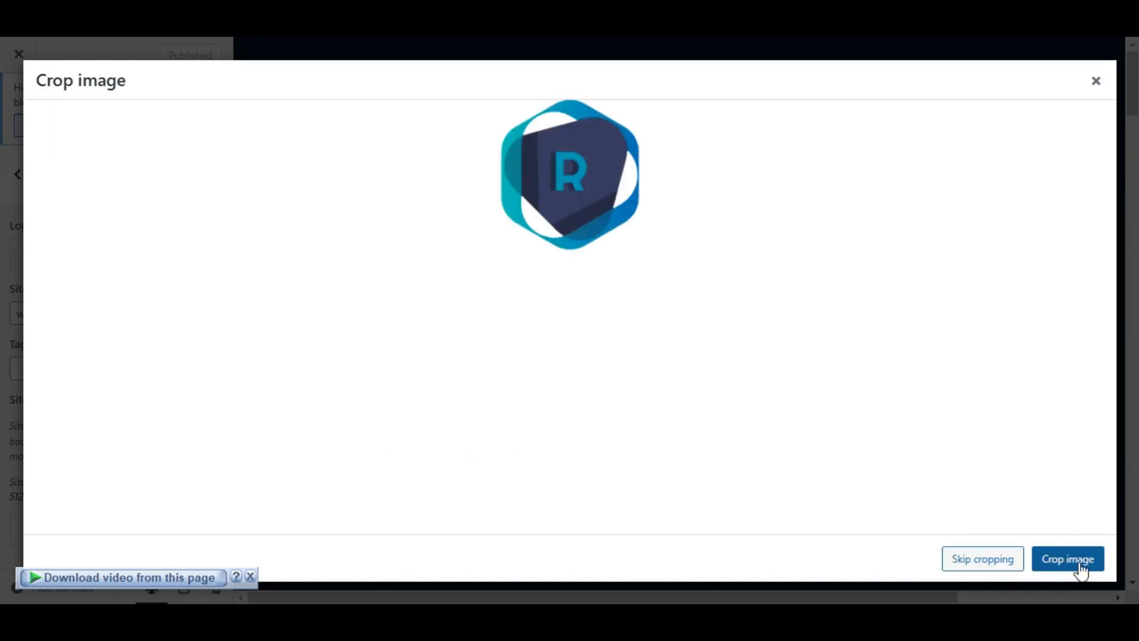
left_click(1080, 562)
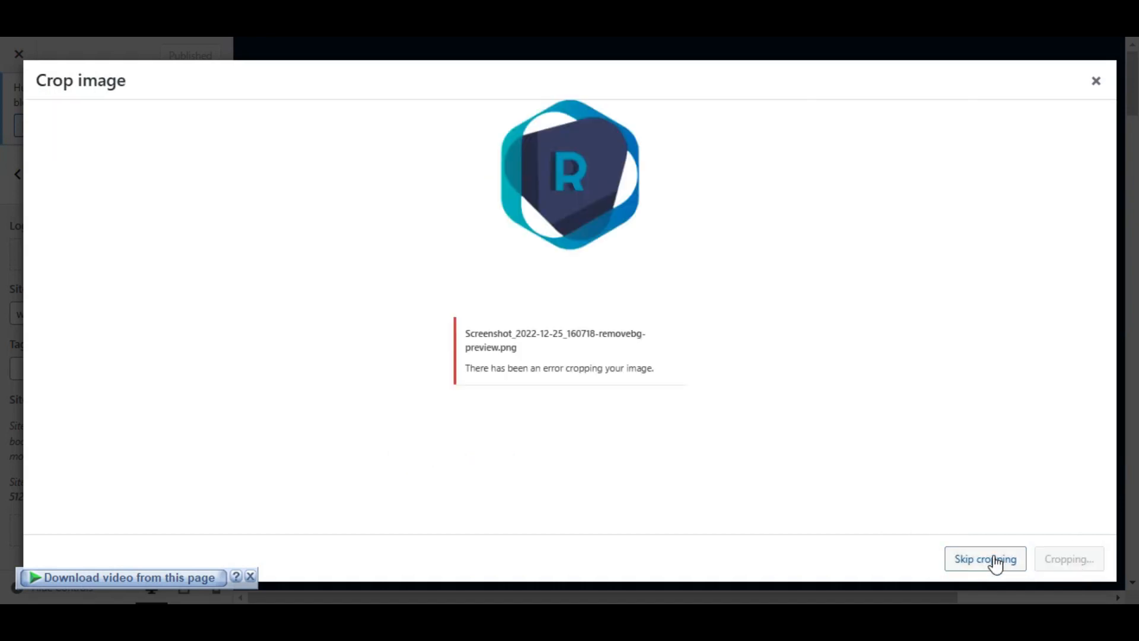
left_click(996, 560)
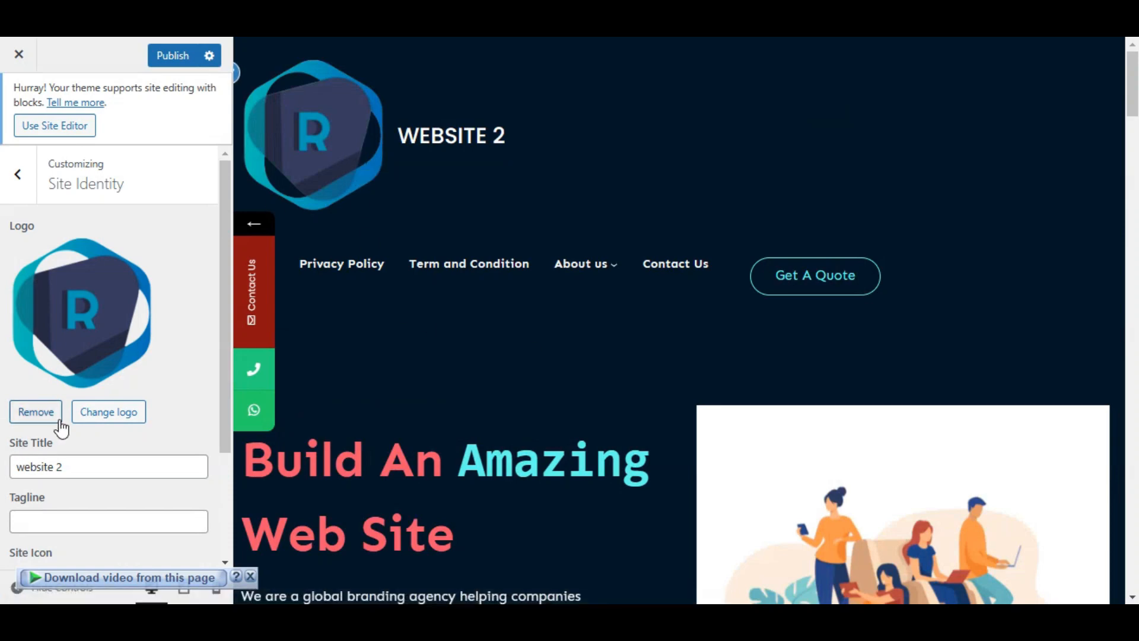
left_click(35, 410)
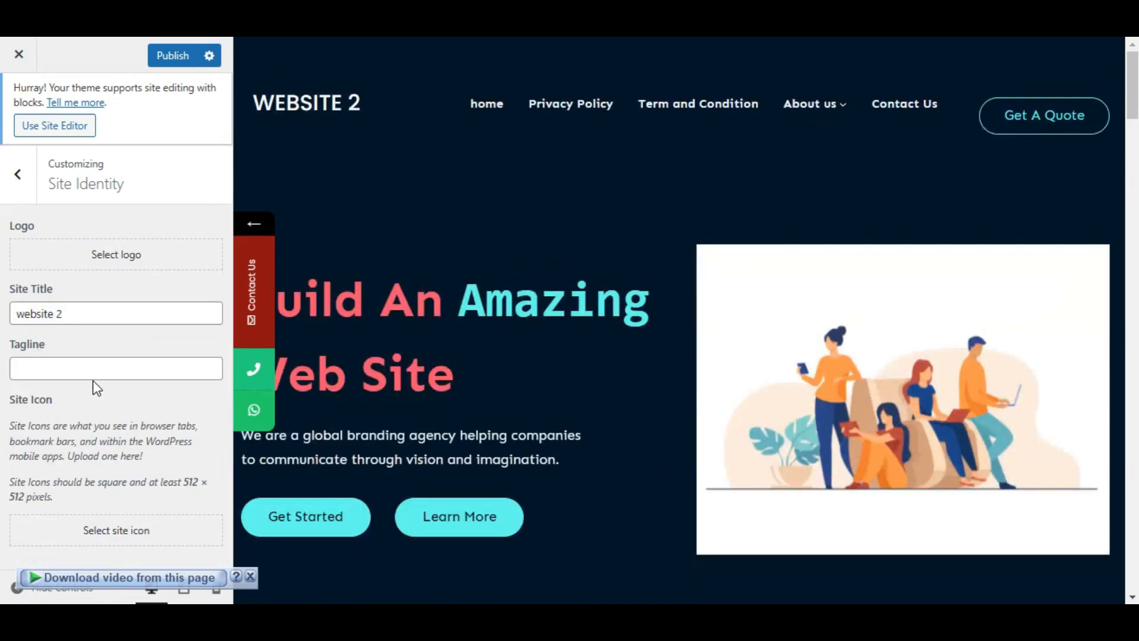
Set the hexagonal R emblem from the media library as the site icon without cropping, and publish the change.
left_click(105, 544)
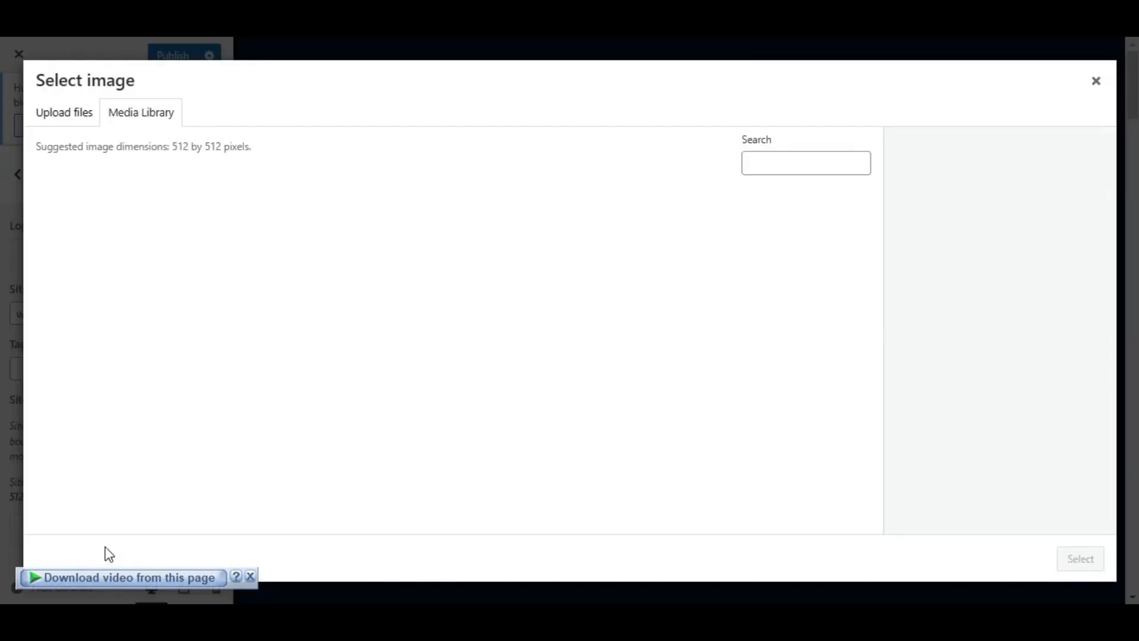
left_click(441, 244)
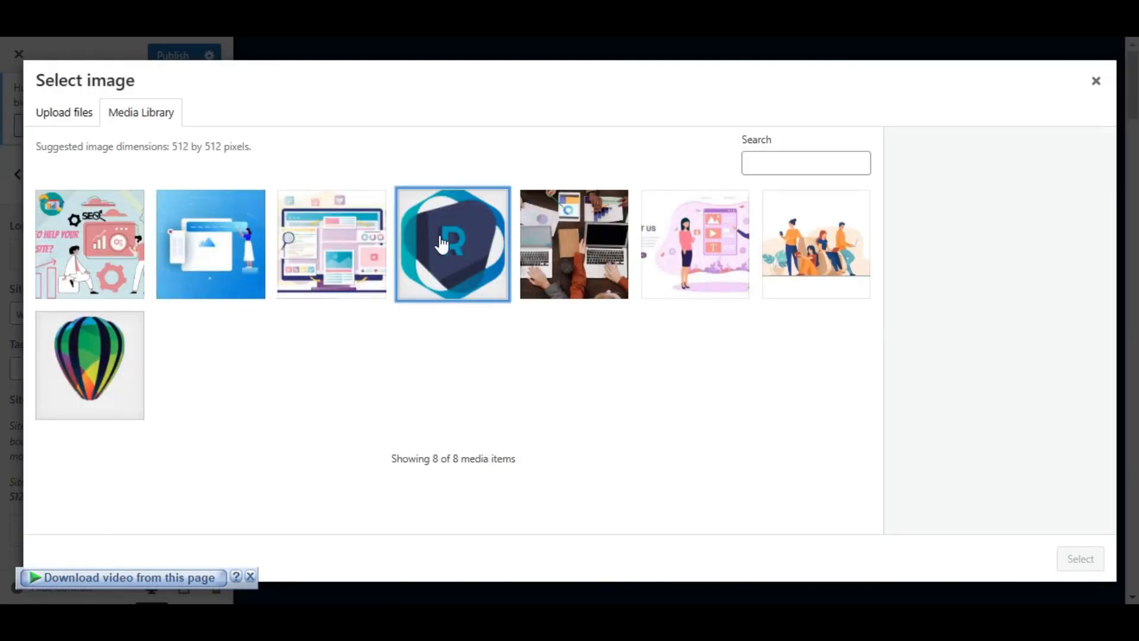
left_click(1084, 561)
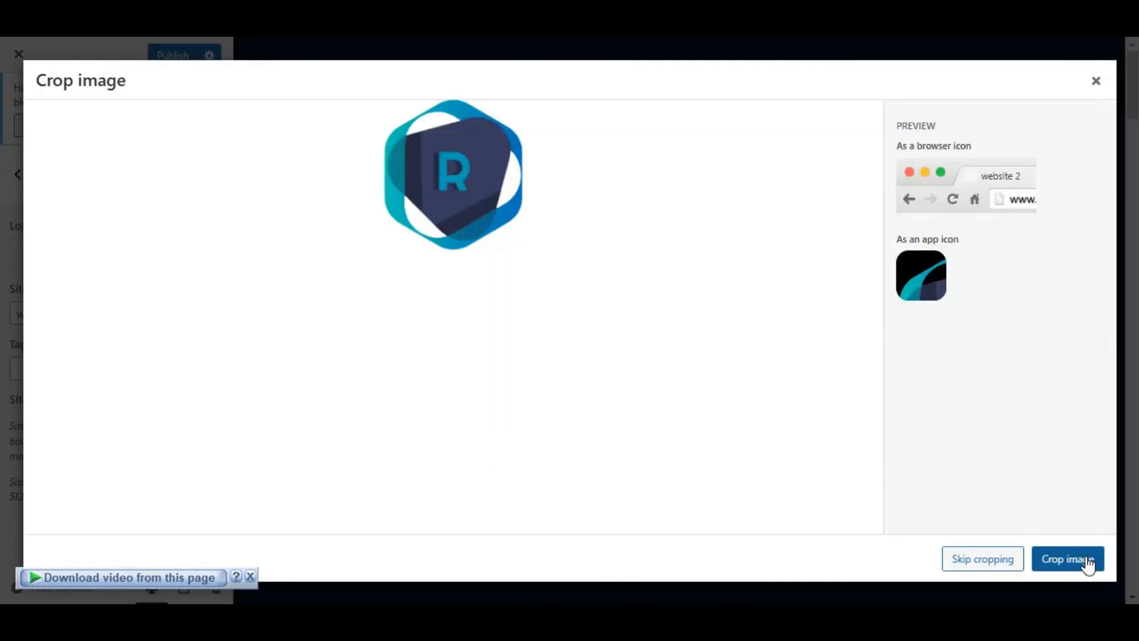
left_click(1089, 564)
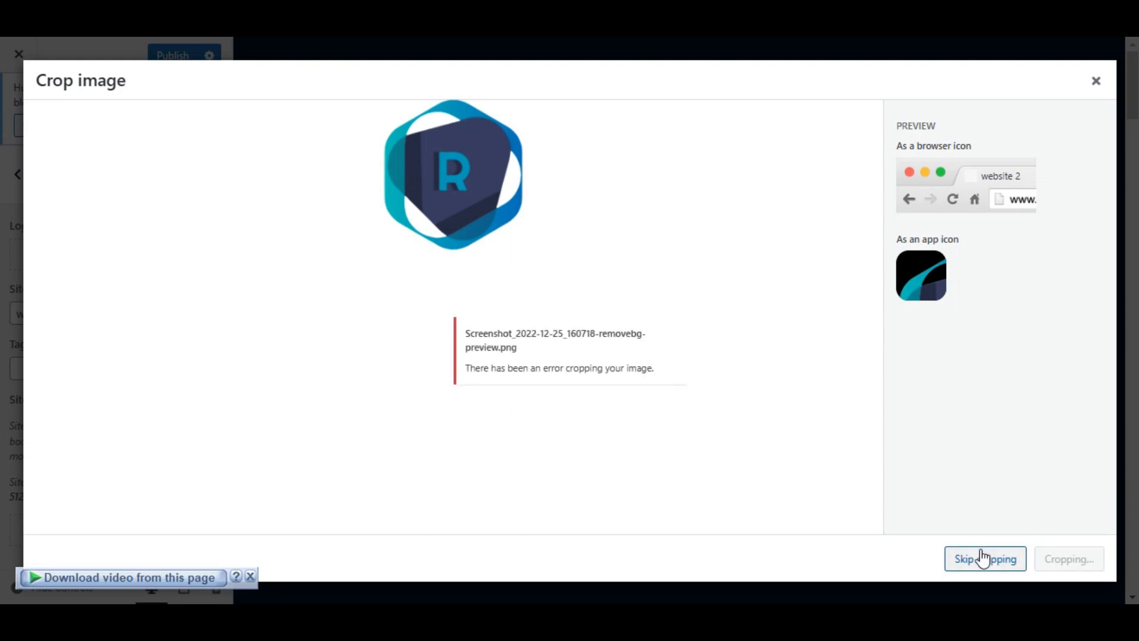
left_click(983, 558)
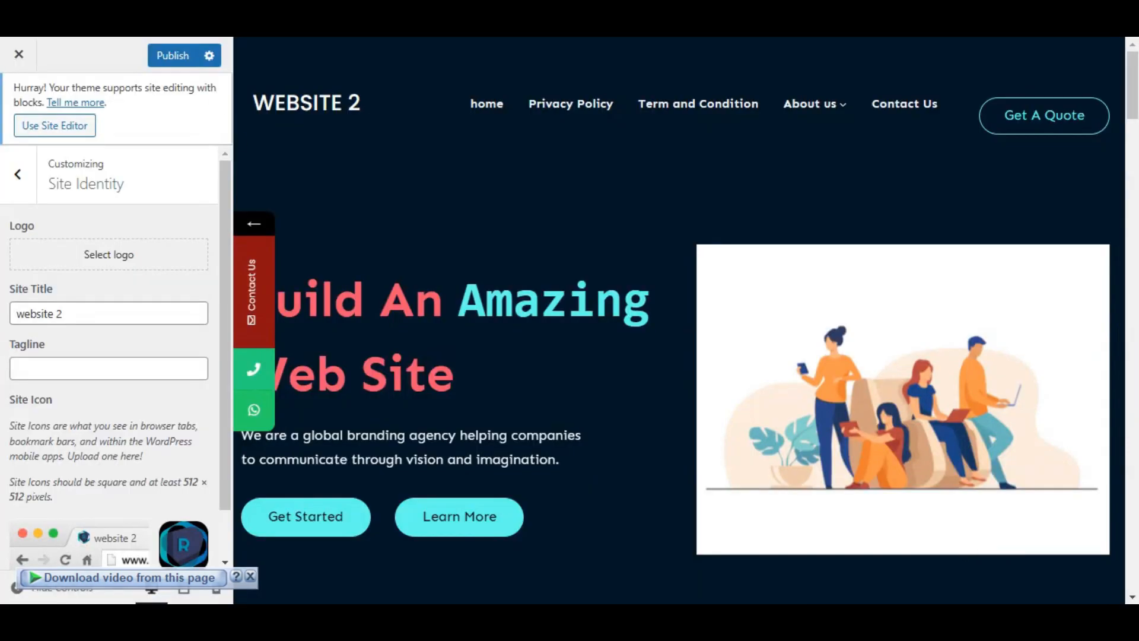
scroll(119, 414, "down", 1)
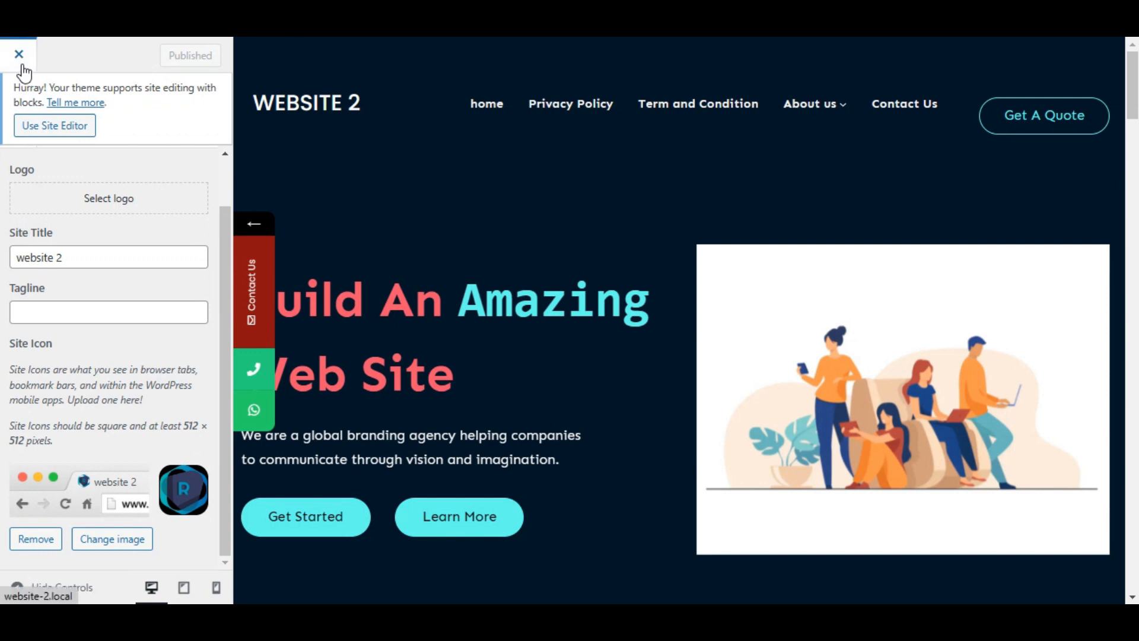
scroll(29, 255, "up", 1)
left_click(18, 186)
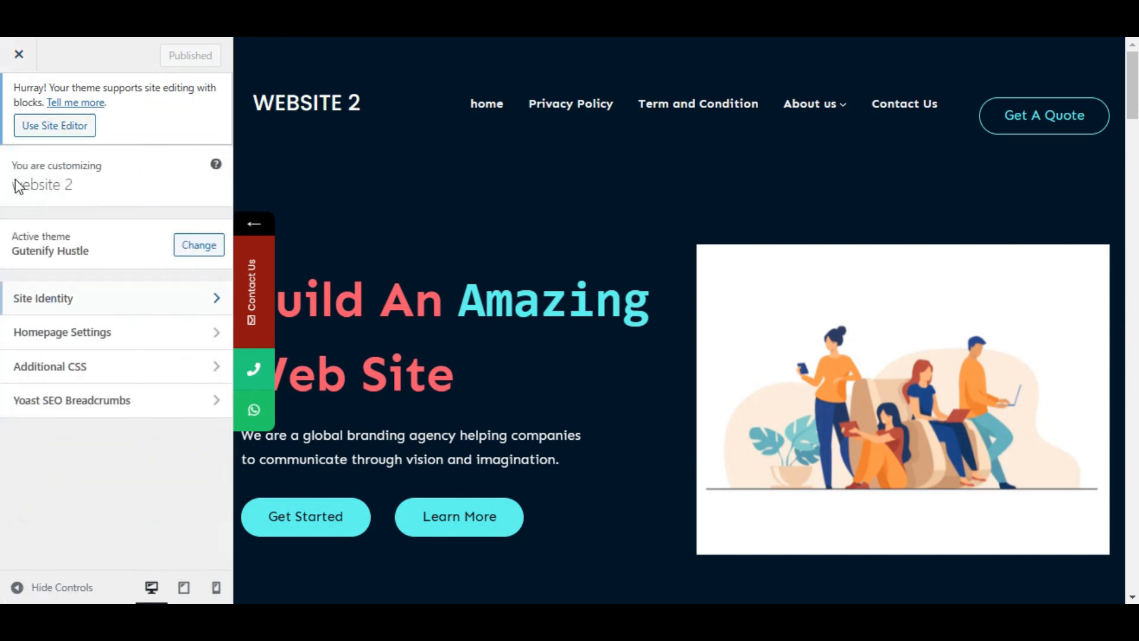
Try displaying a static page as the homepage, look through the preview, and return the display to the latest posts.
left_click(91, 329)
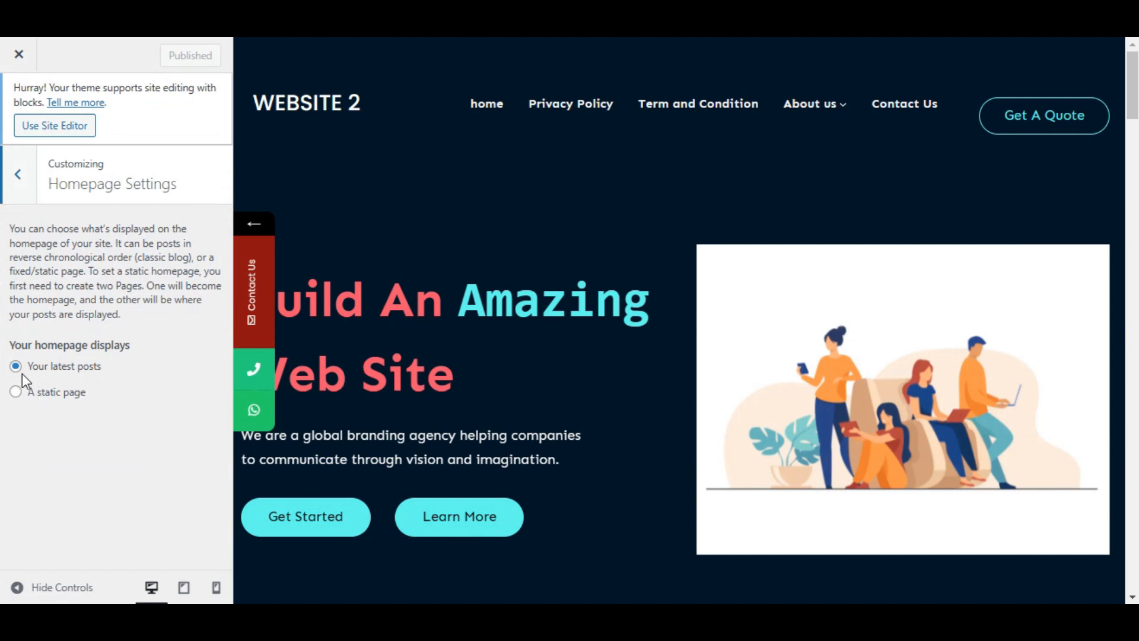
left_click(15, 393)
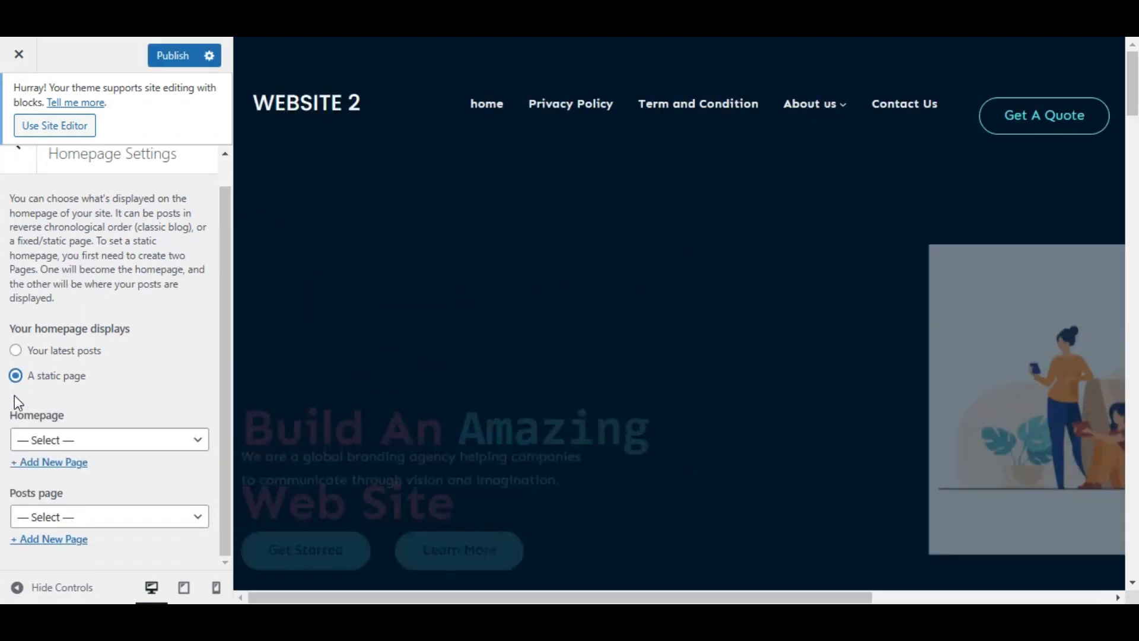
scroll(567, 347, "down", 5)
scroll(568, 311, "down", 5)
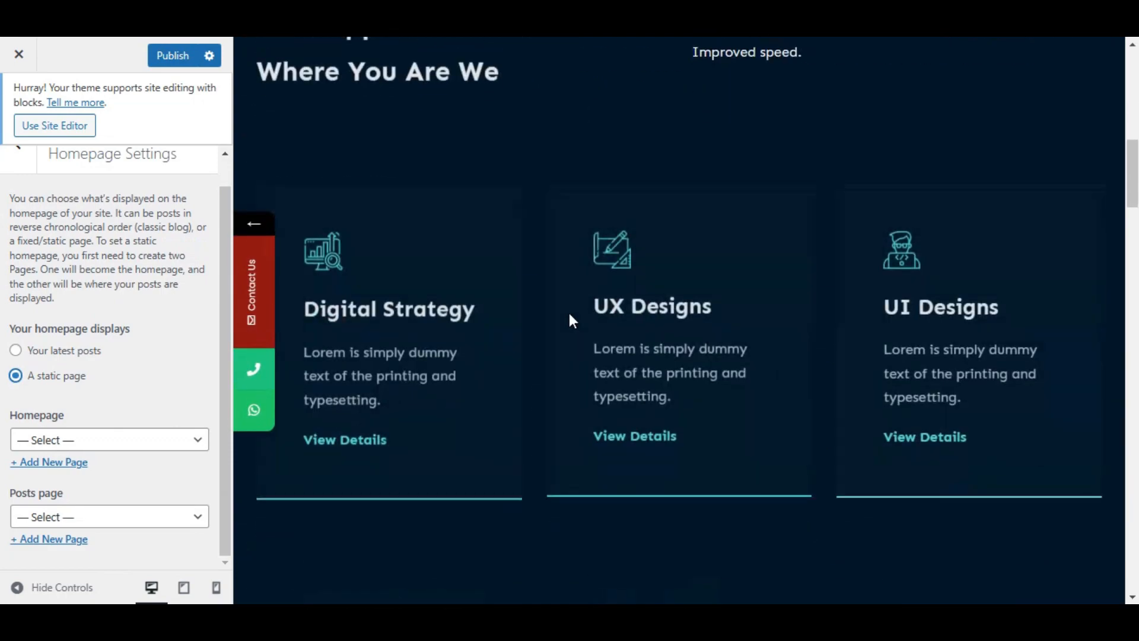
scroll(568, 311, "up", 10)
left_click(16, 352)
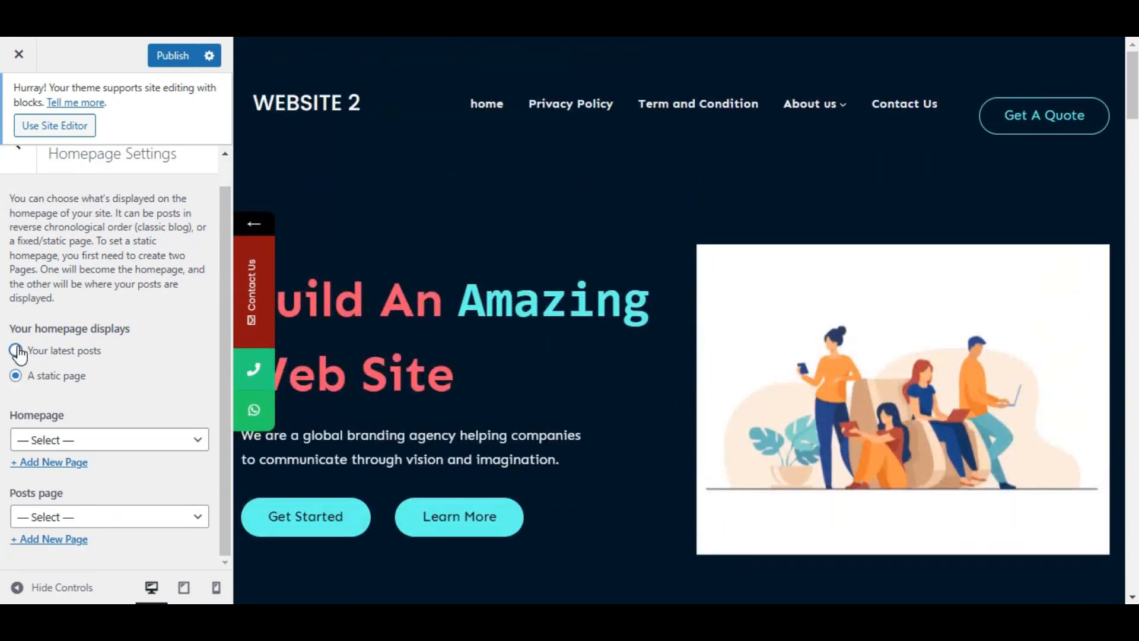
left_click(24, 167)
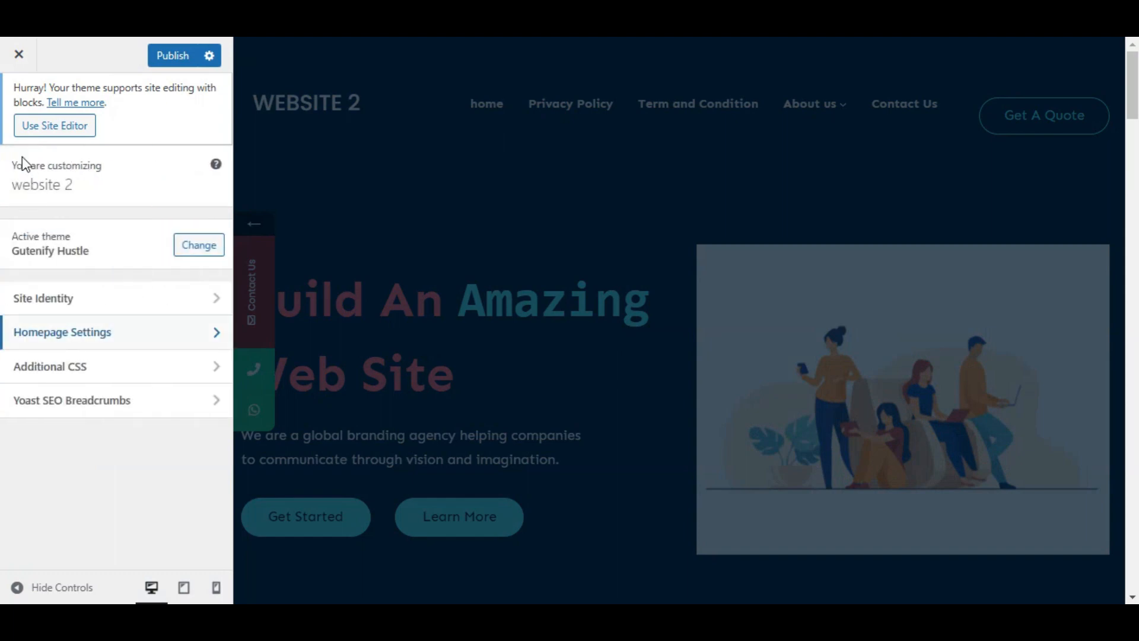
Look over the Additional CSS section and browse the installed themes without changing anything.
left_click(141, 366)
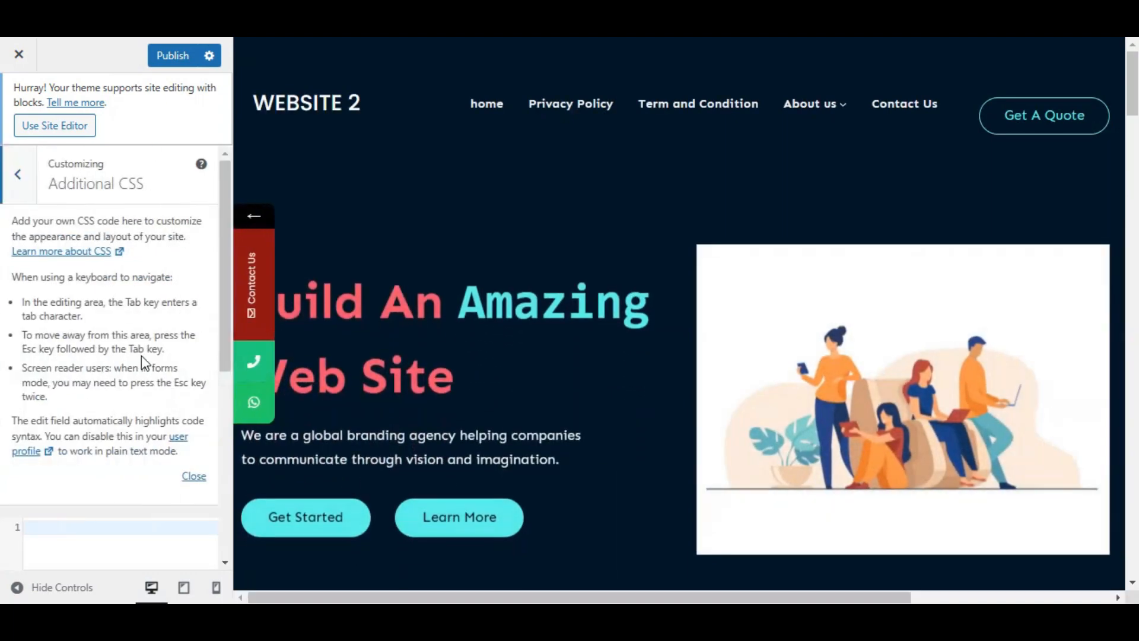
scroll(141, 355, "down", 4)
scroll(144, 338, "up", 5)
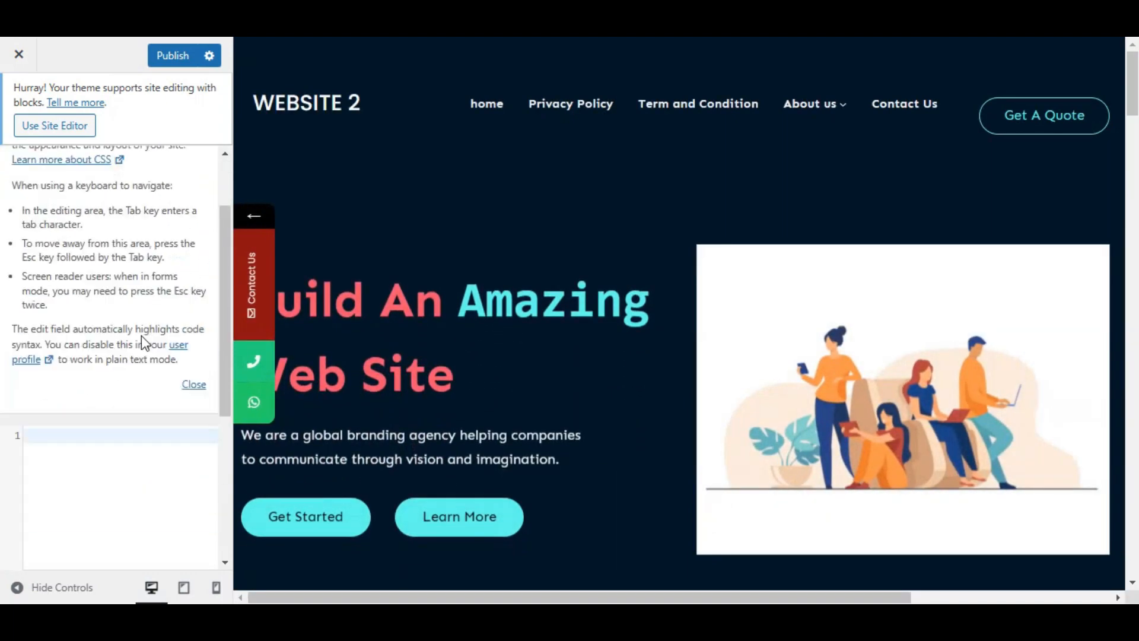
left_click(23, 199)
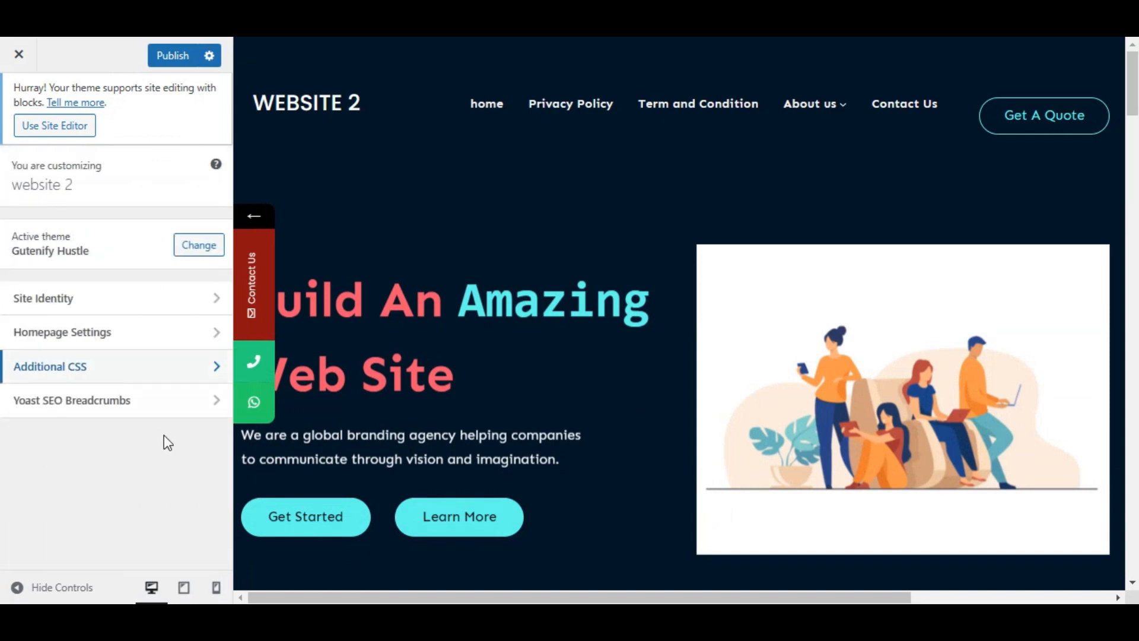
left_click(215, 252)
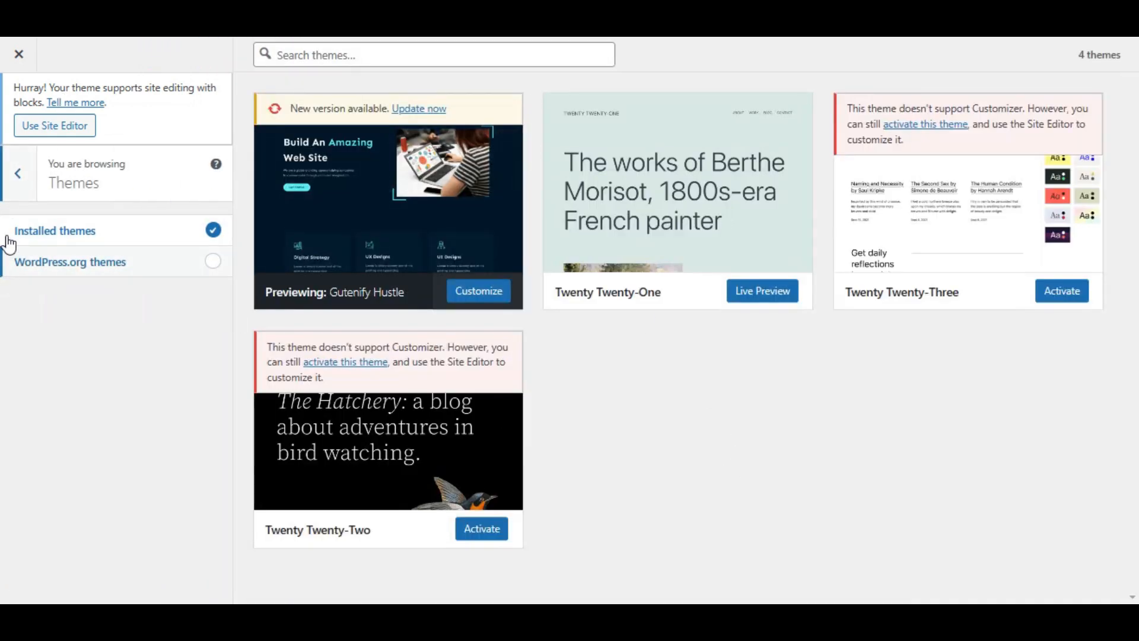
left_click(11, 187)
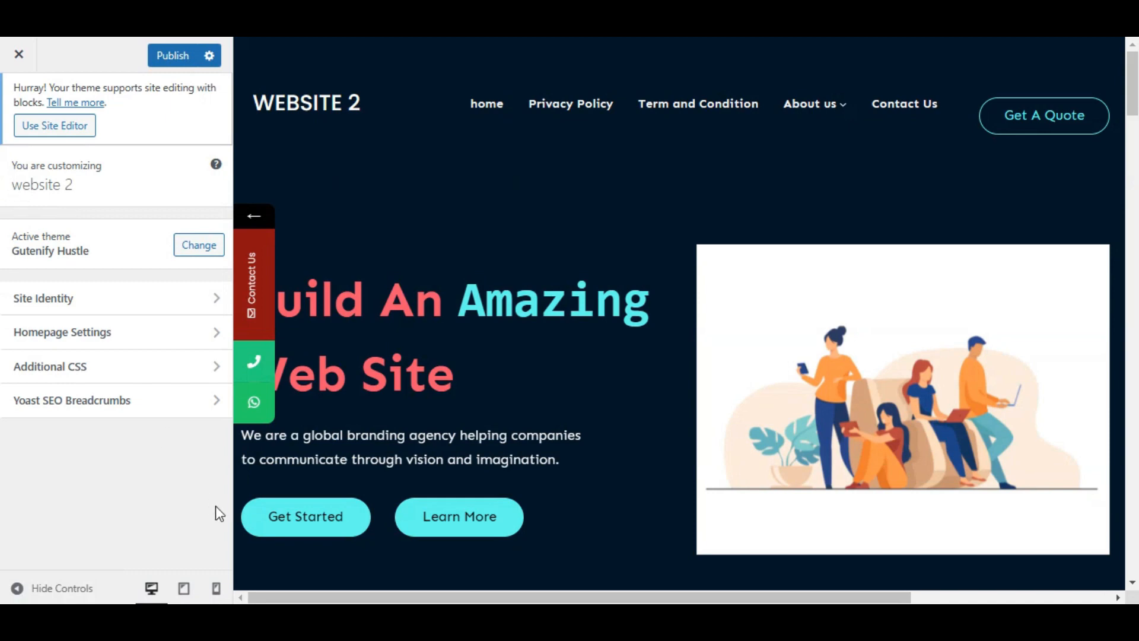
Preview the site at tablet and mobile sizes, and leave the customizer discarding the unsaved changes.
left_click(184, 588)
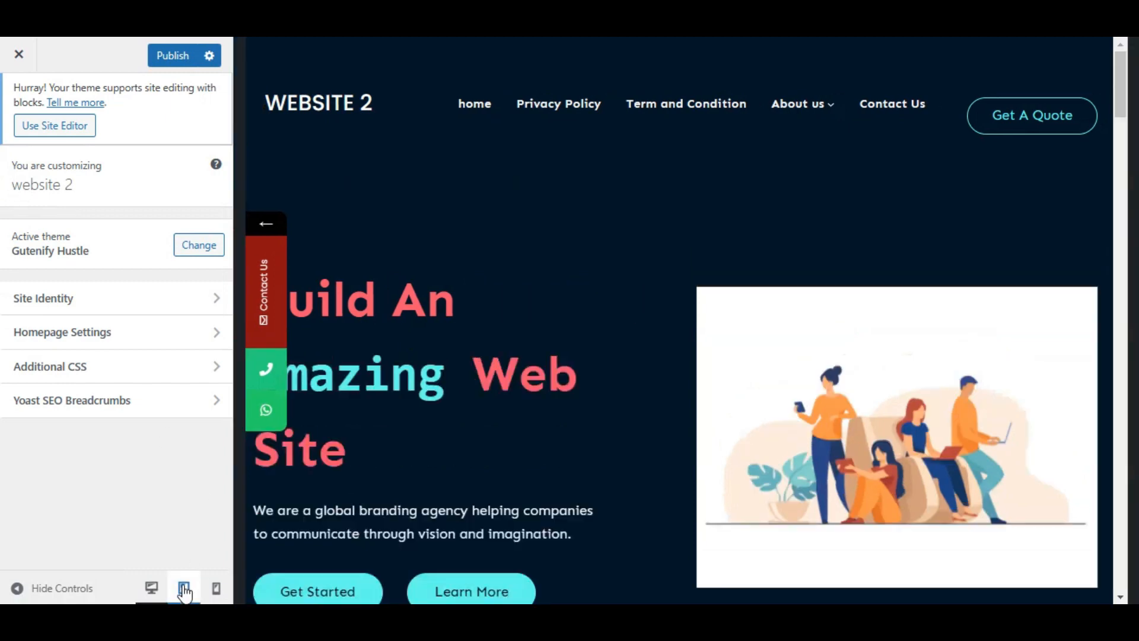
left_click(215, 590)
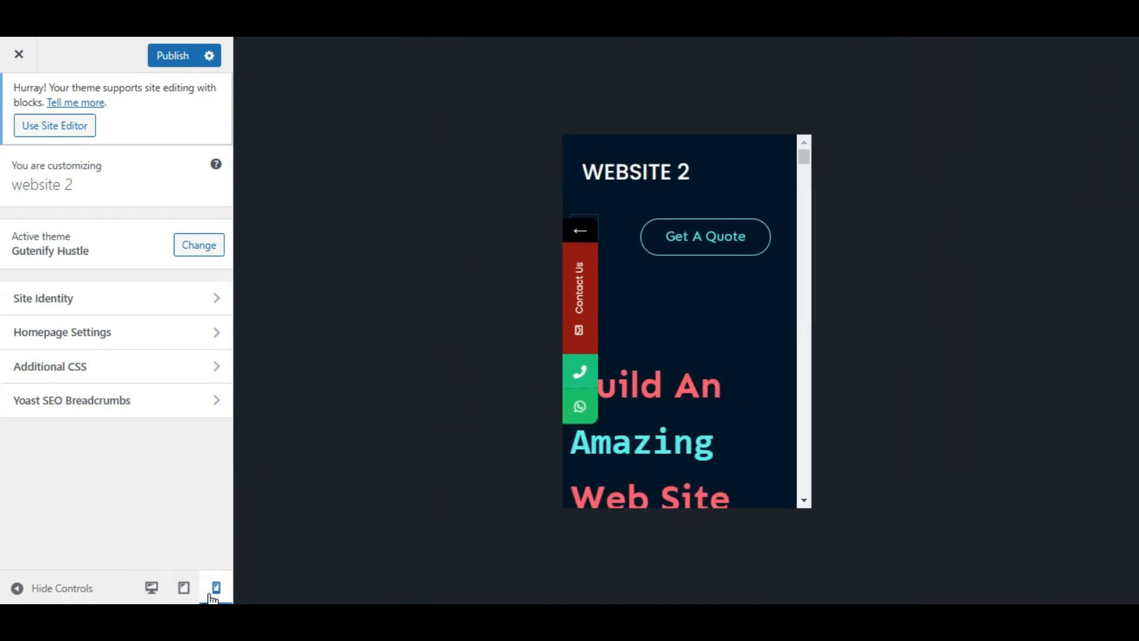
left_click(5, 59)
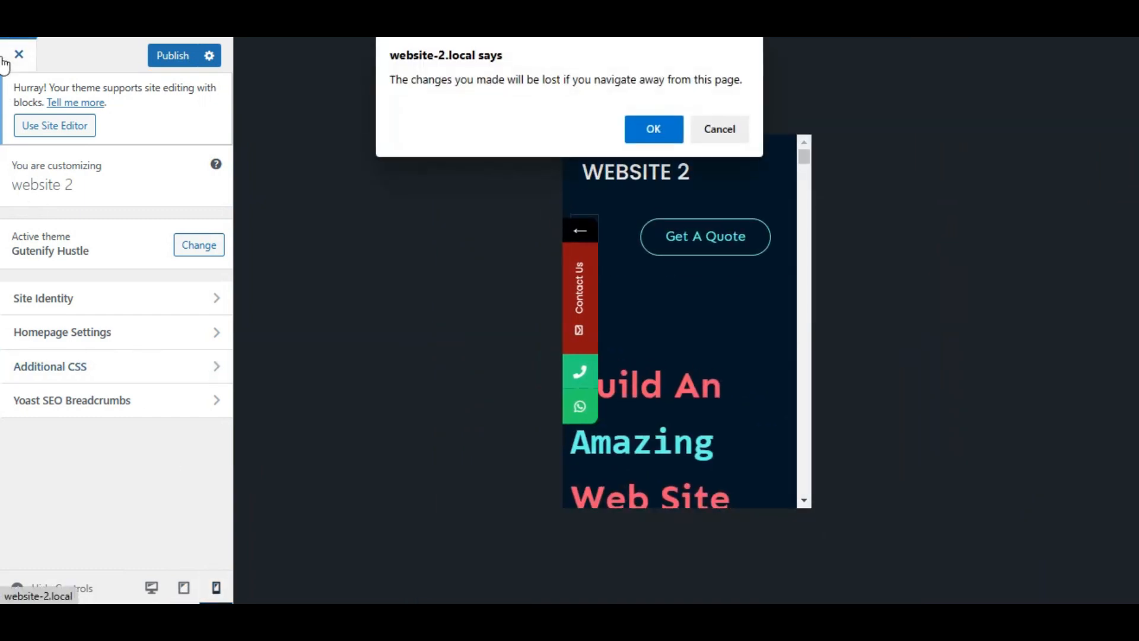
left_click(651, 129)
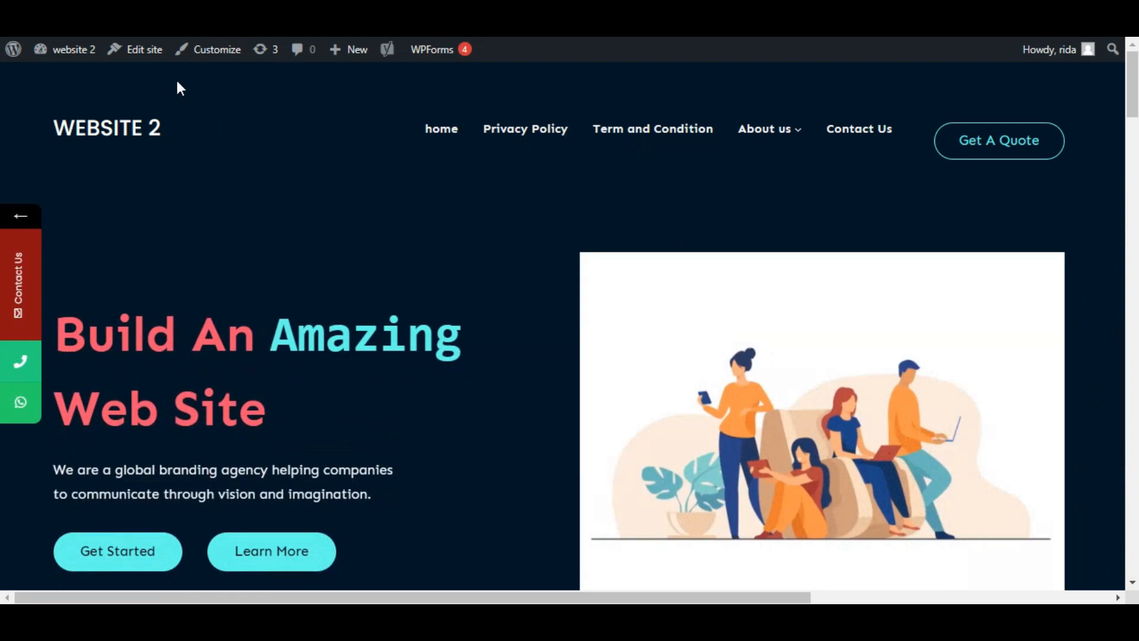
Open the Home template in the site editor and view it down to the client services section.
left_click(148, 58)
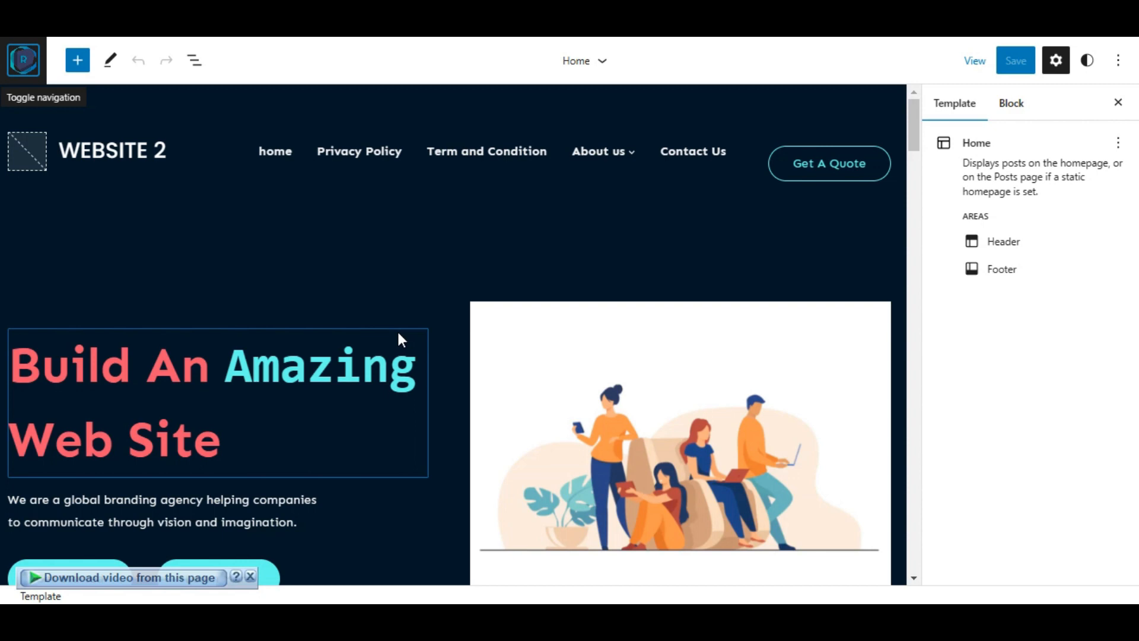
scroll(385, 356, "down", 4)
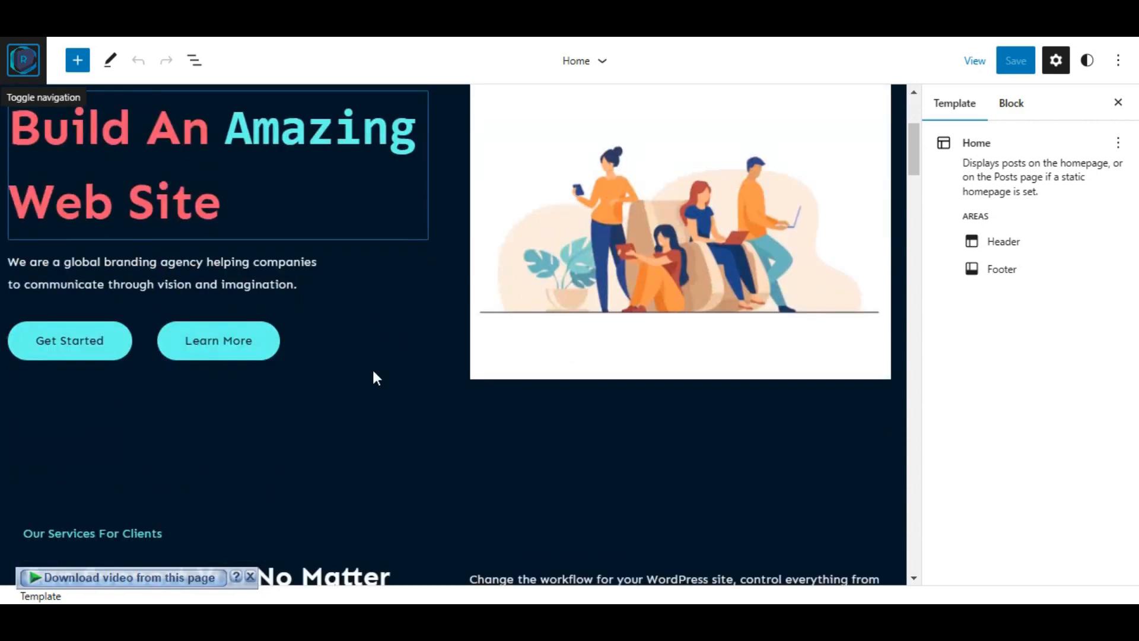
left_click(251, 576)
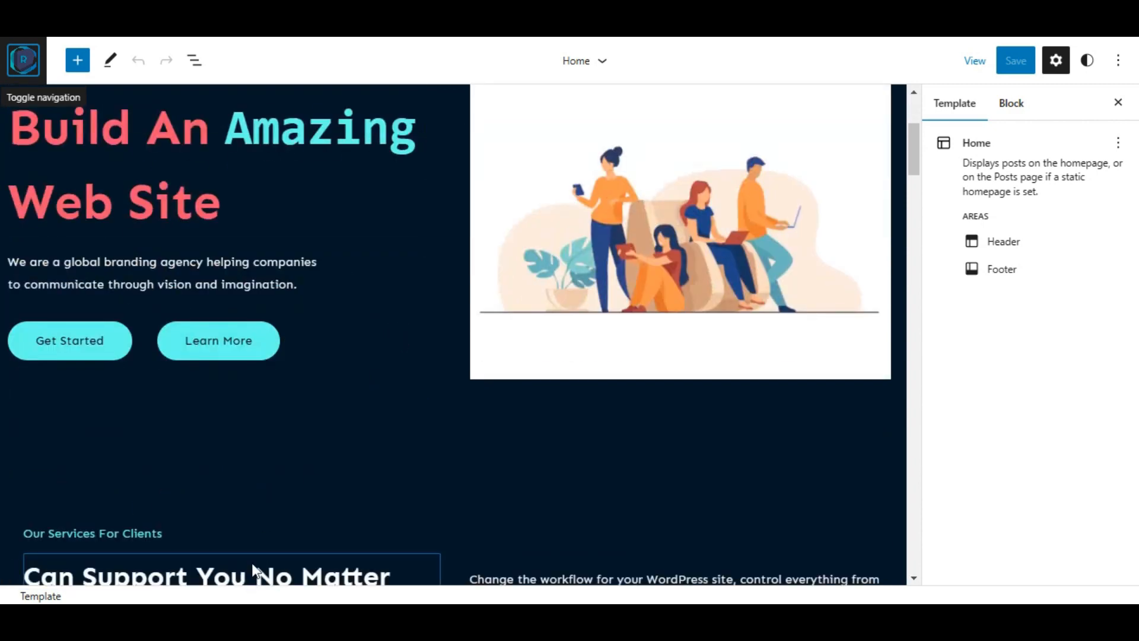
scroll(337, 391, "down", 5)
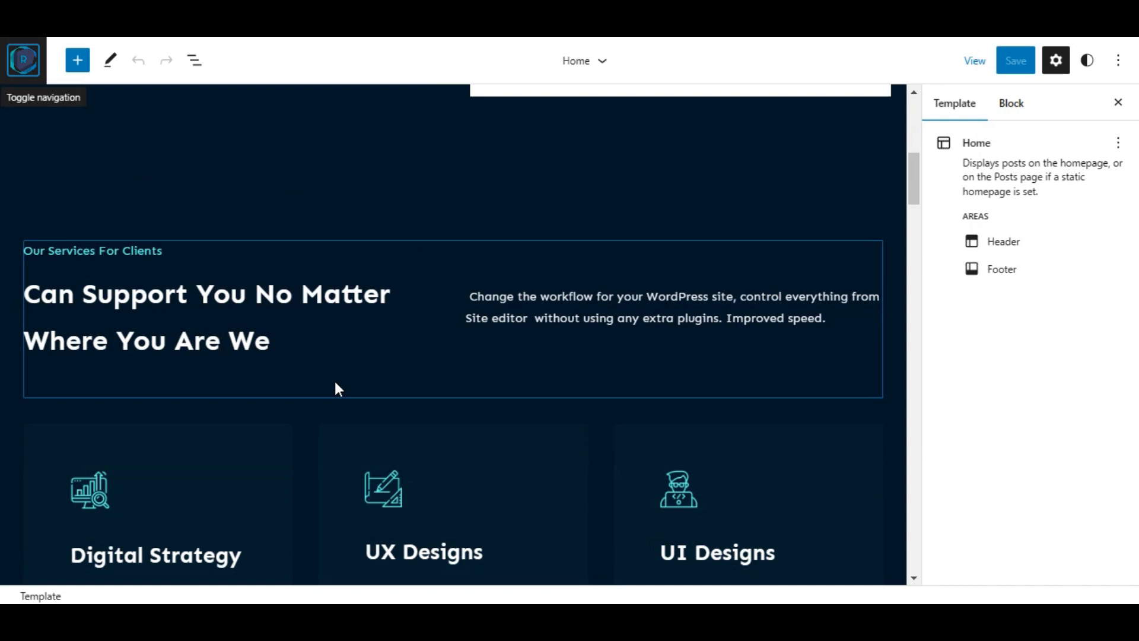
Look through the service cards in the Home template and return to its header.
scroll(335, 382, "down", 5)
scroll(335, 380, "down", 4)
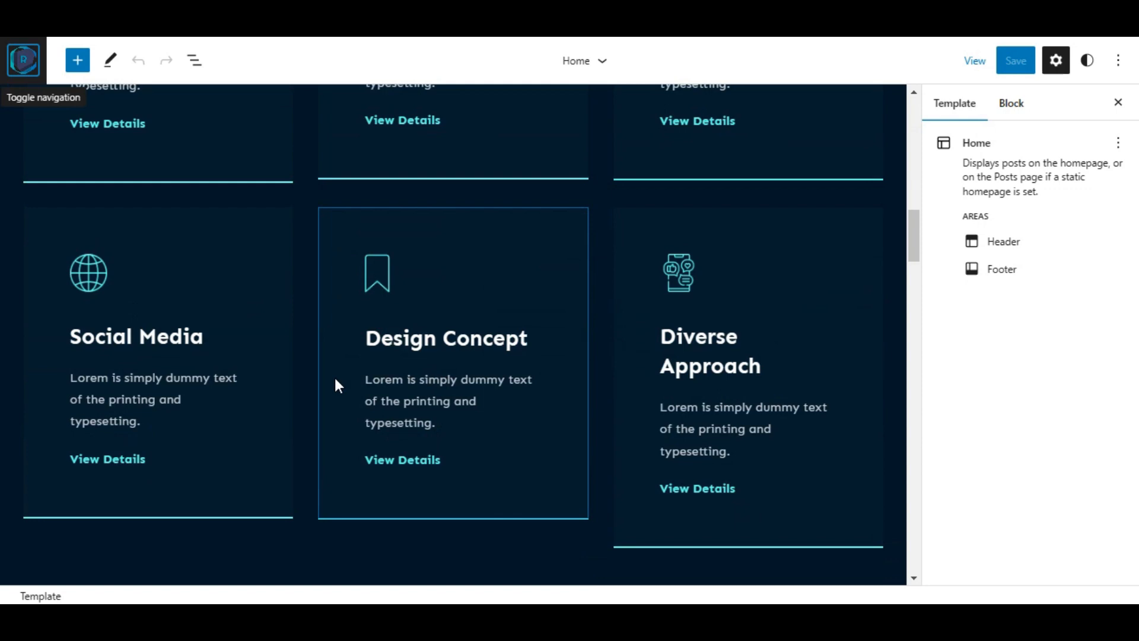
scroll(335, 380, "down", 3)
scroll(336, 379, "up", 14)
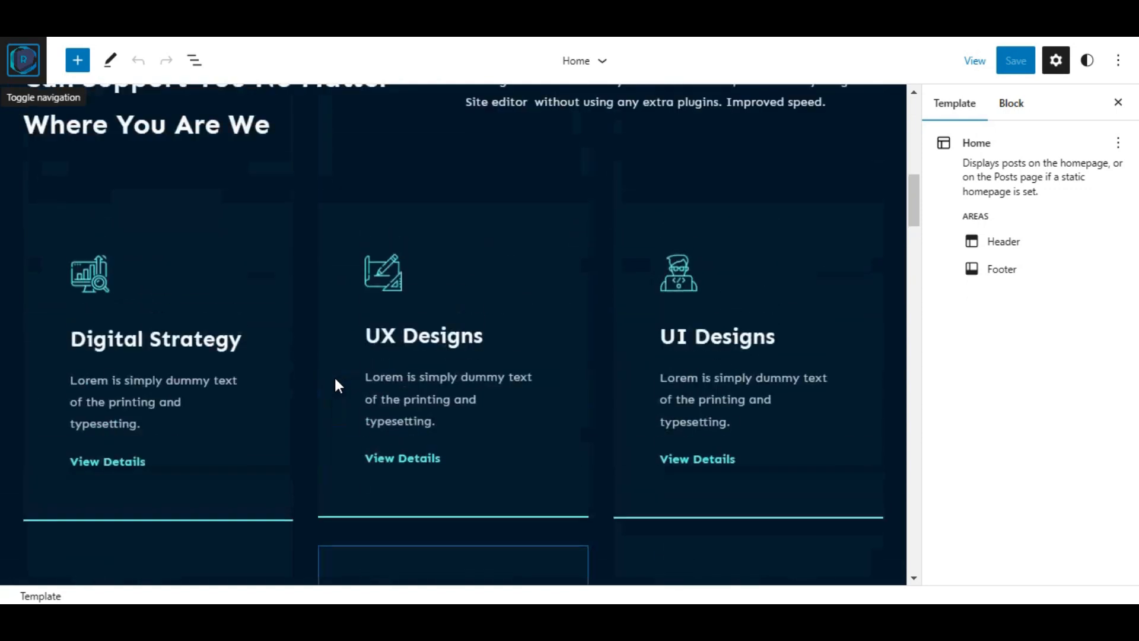
scroll(335, 386, "up", 3)
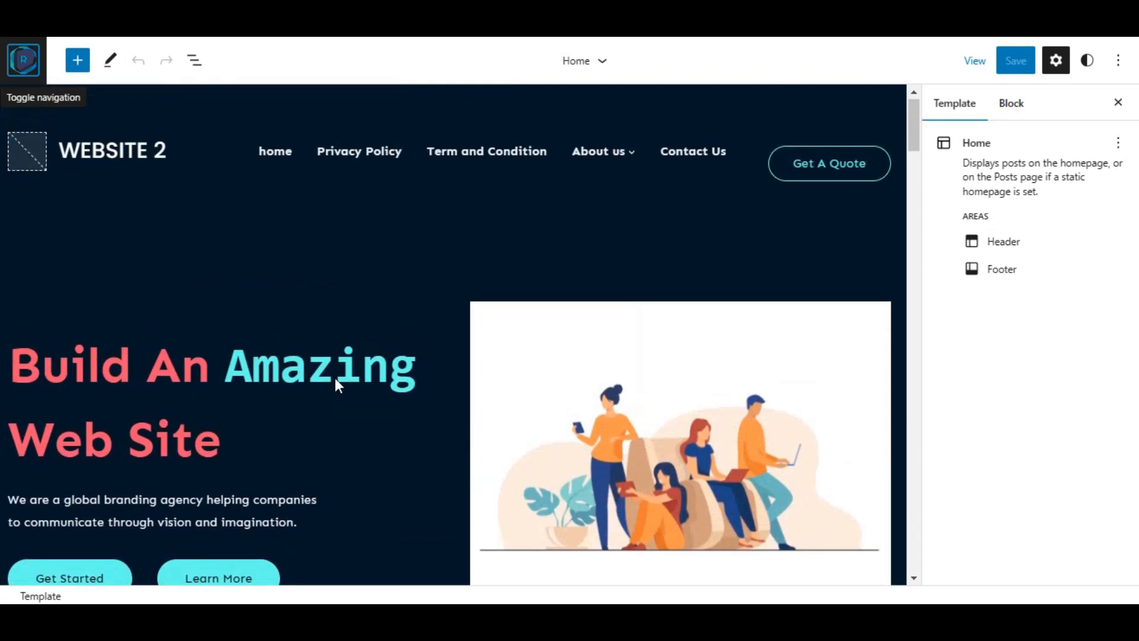
Select the Home template's Header area and view its block and template details, and go to the Footer area.
left_click(136, 124)
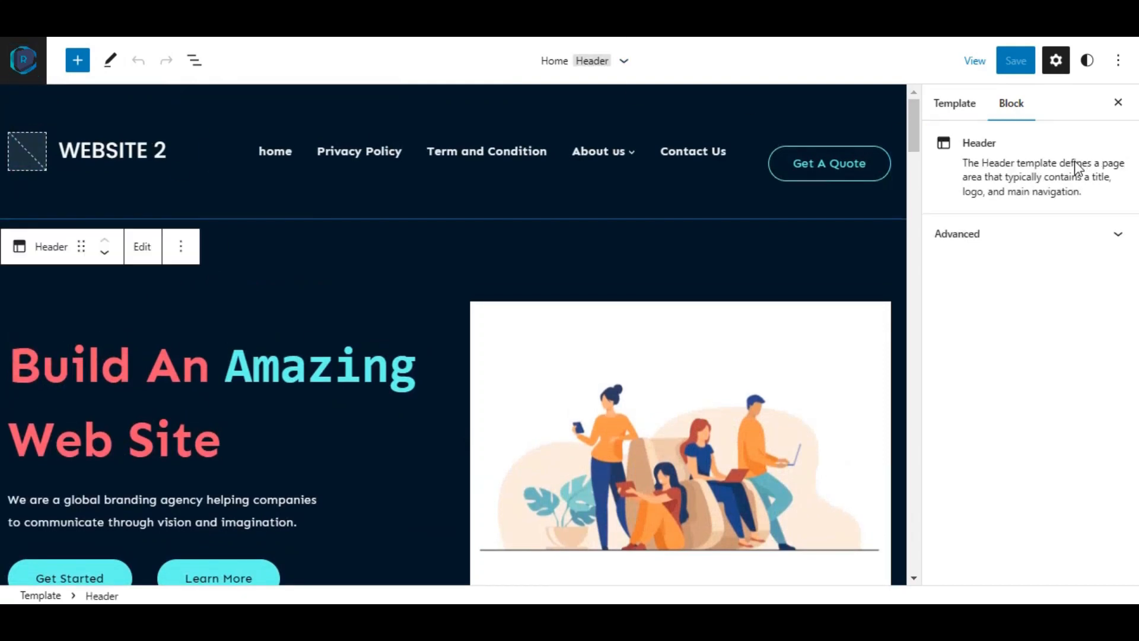
left_click(980, 114)
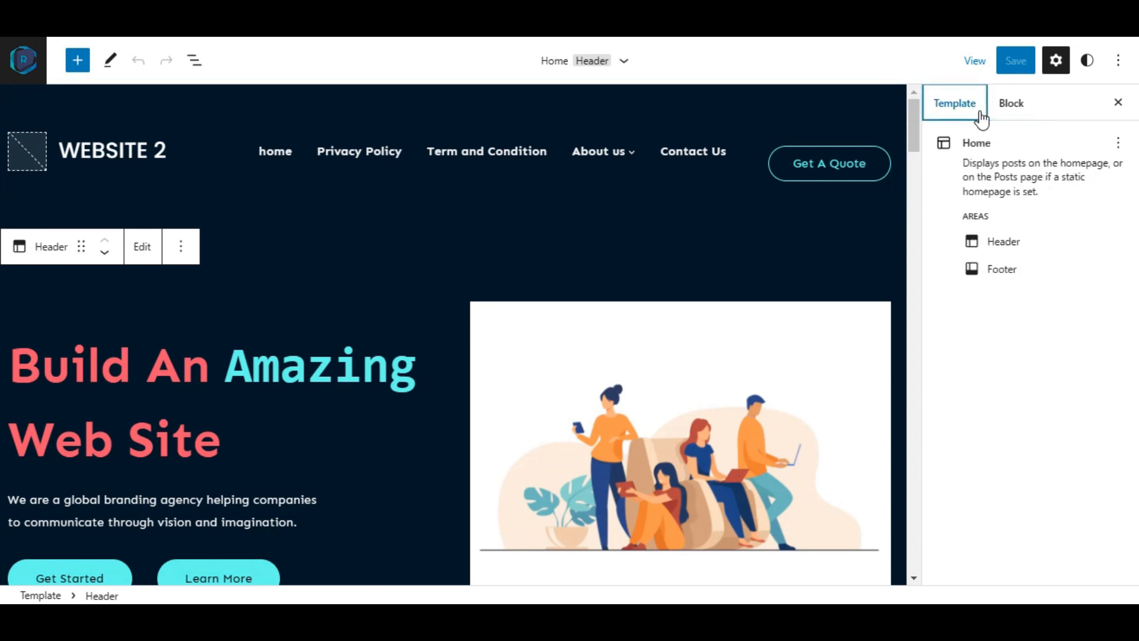
left_click(1004, 242)
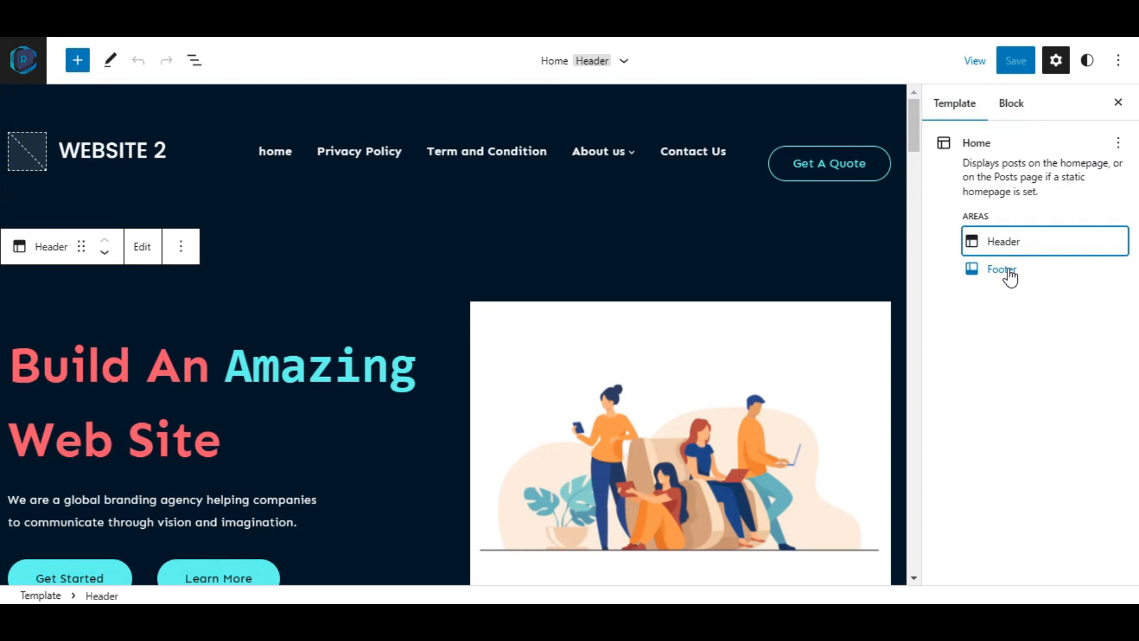
left_click(1003, 270)
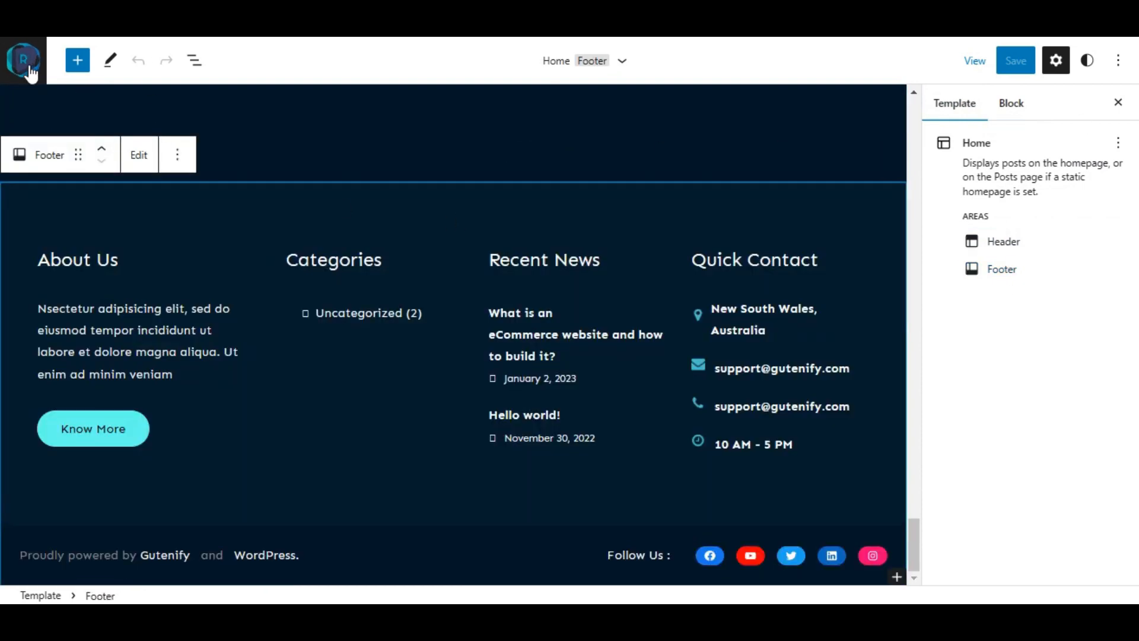
mouse_move(470, 272)
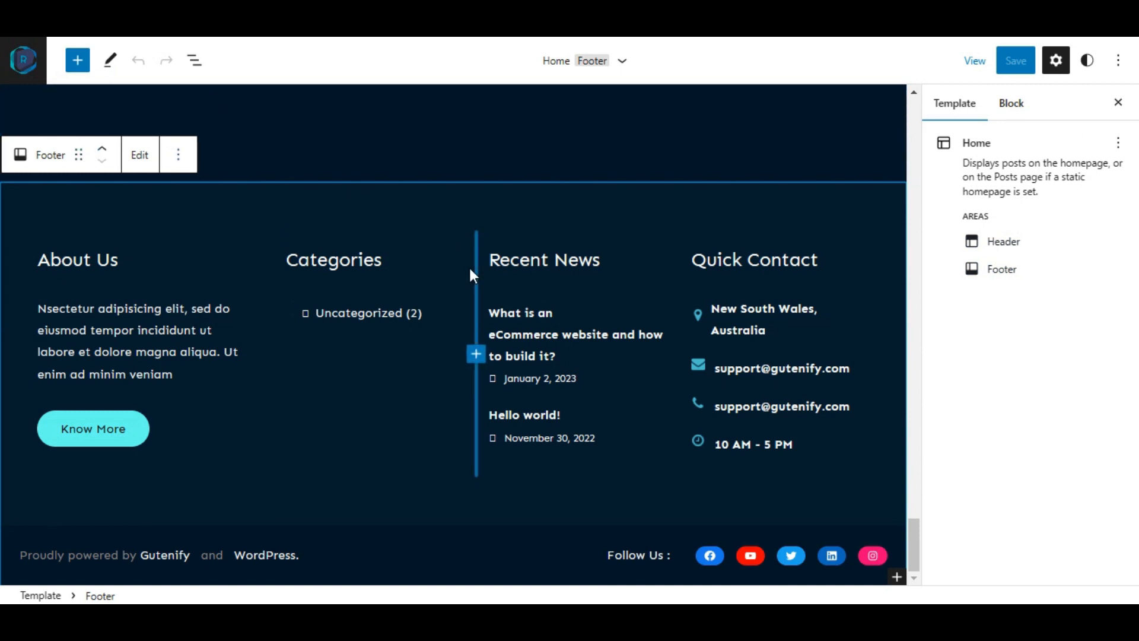
Browse the list of all theme templates and return to the Home template in the site editor.
left_click(617, 65)
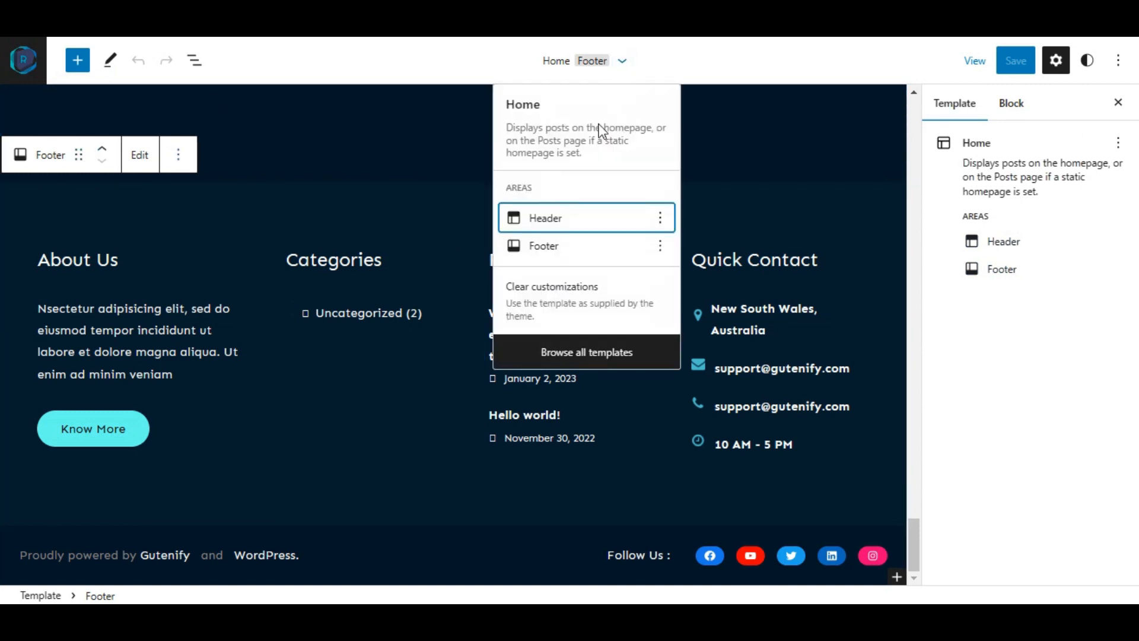
left_click(552, 360)
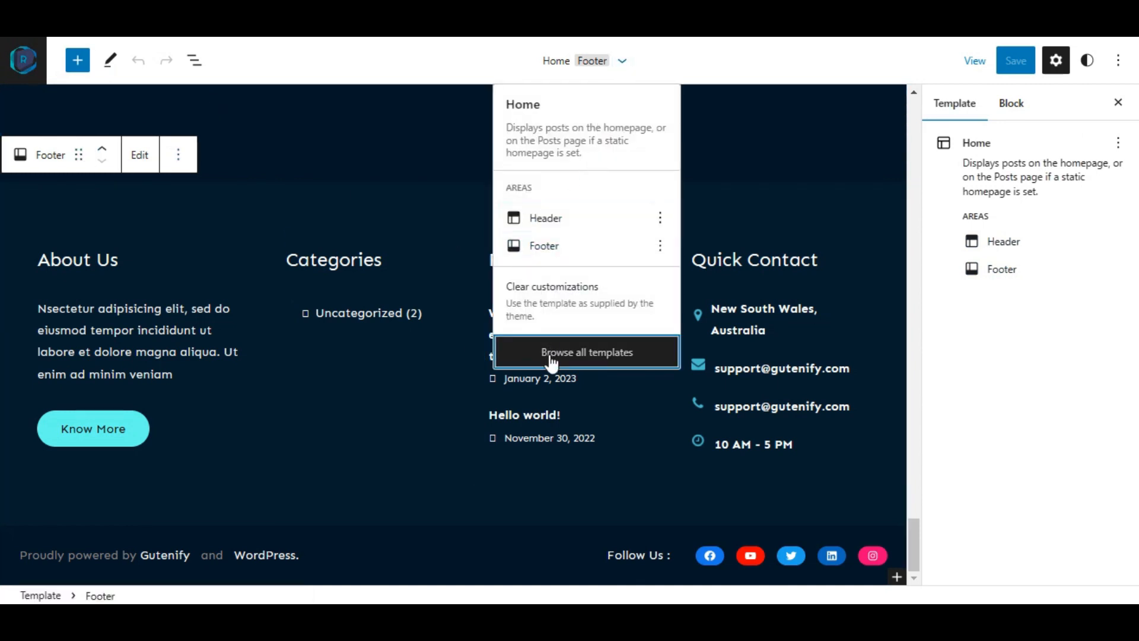
scroll(553, 361, "down", 1)
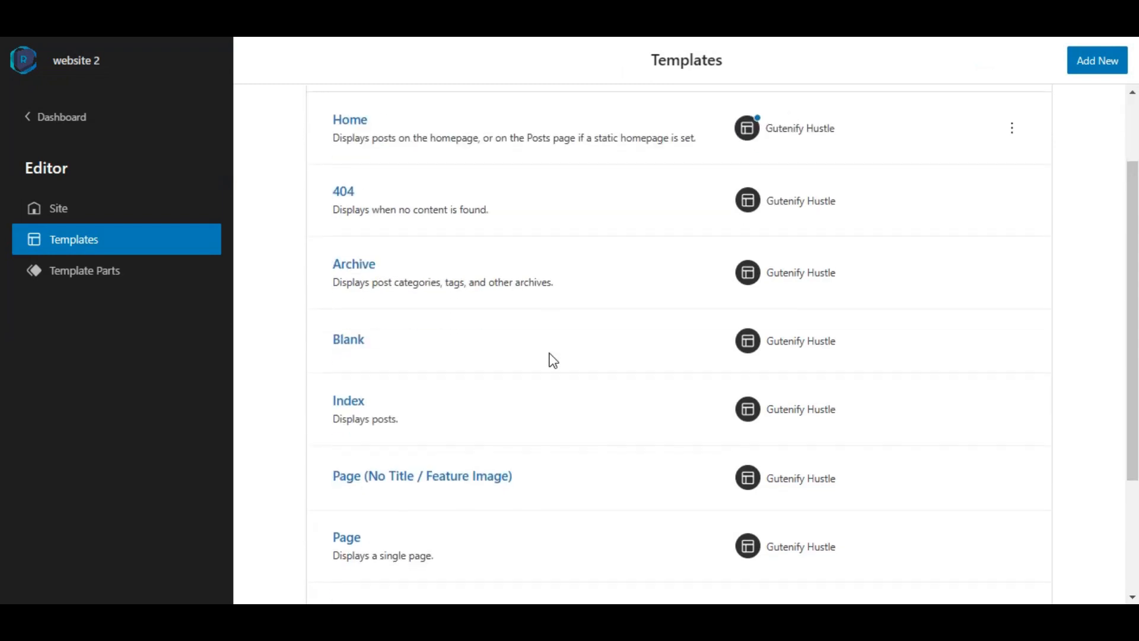
scroll(549, 358, "up", 1)
scroll(400, 257, "down", 2)
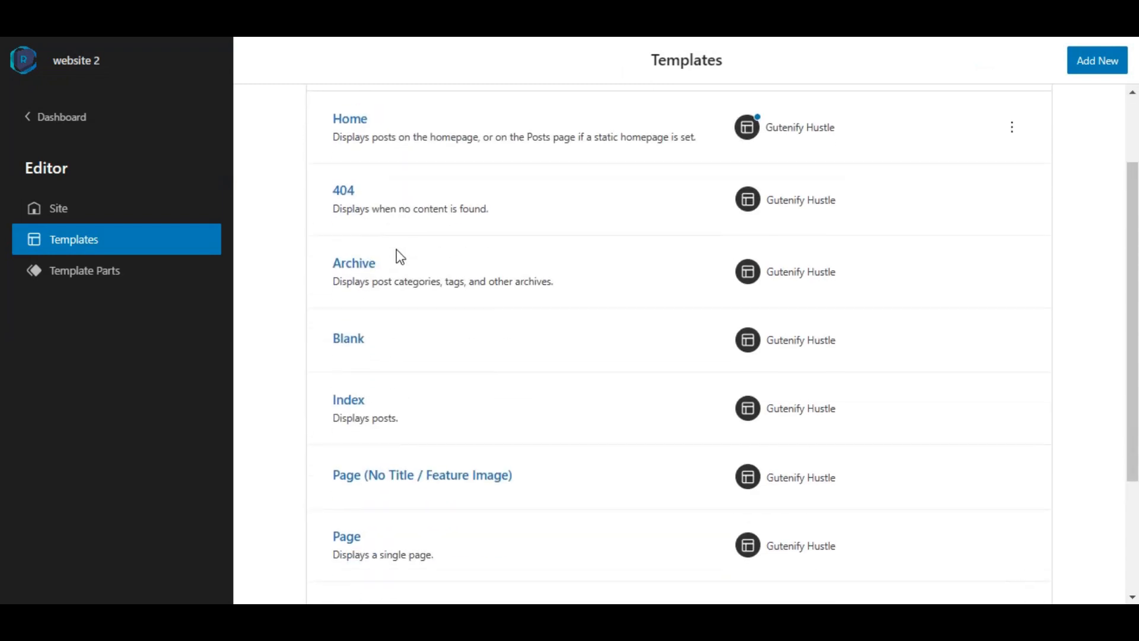
scroll(401, 257, "down", 4)
scroll(397, 255, "up", 5)
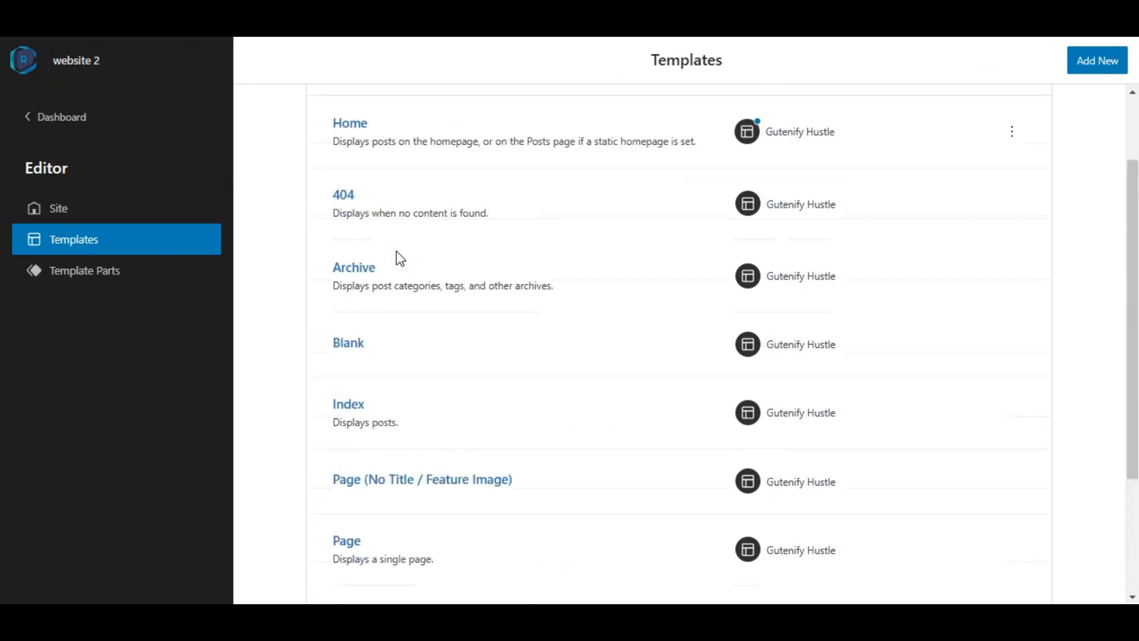
left_click(58, 212)
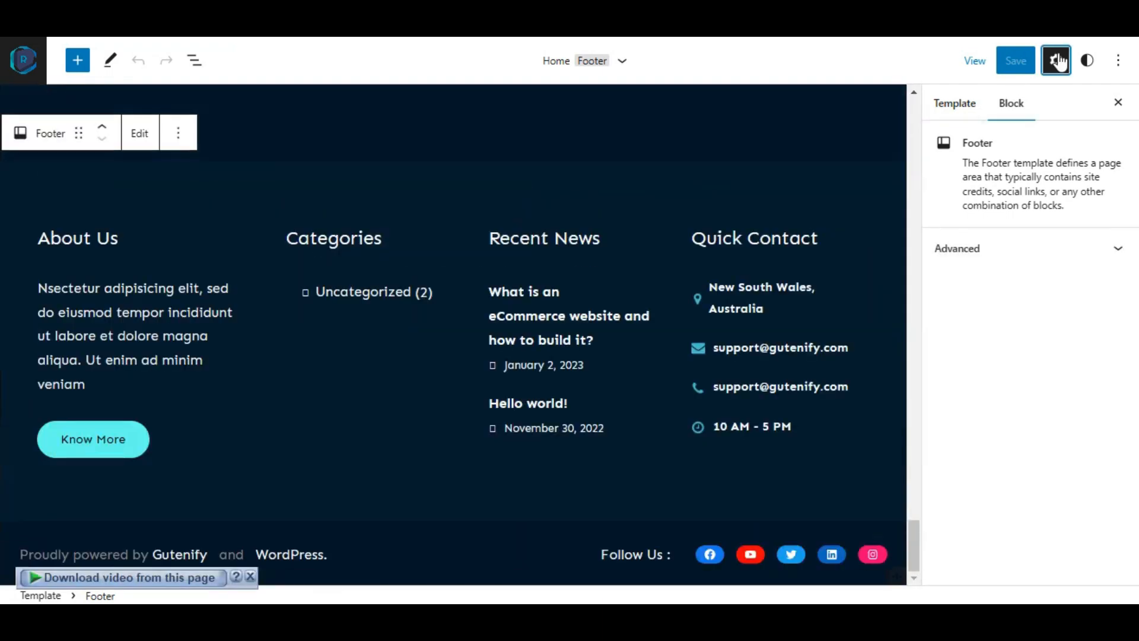
Open the site-wide Styles settings and dismiss the welcome guide.
left_click(1059, 60)
left_click(1058, 60)
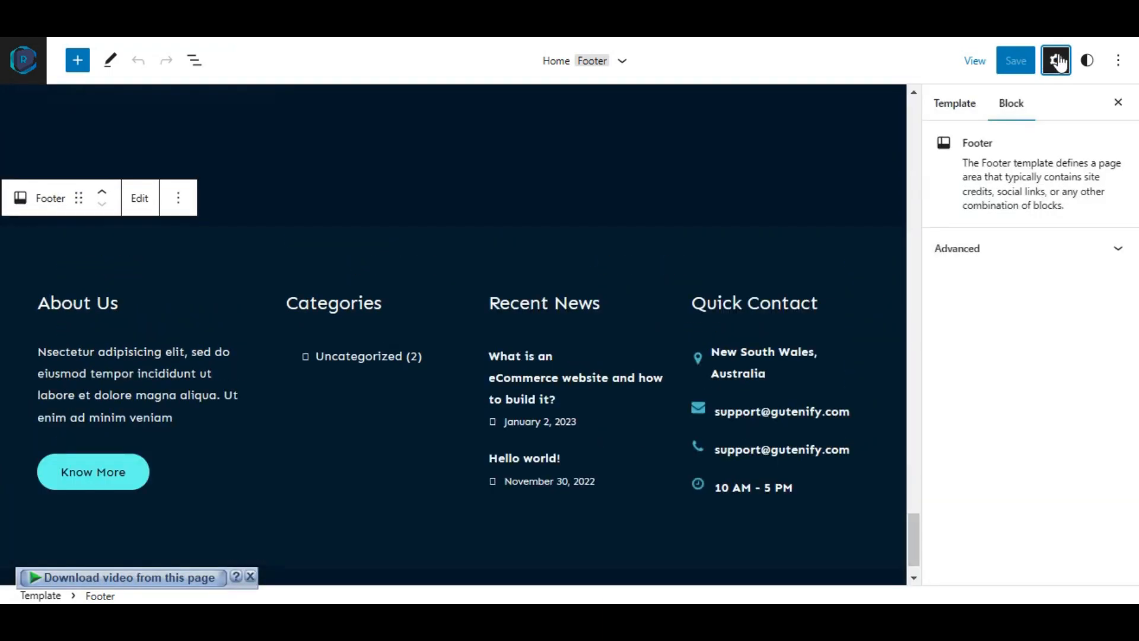
left_click(1057, 60)
left_click(1087, 60)
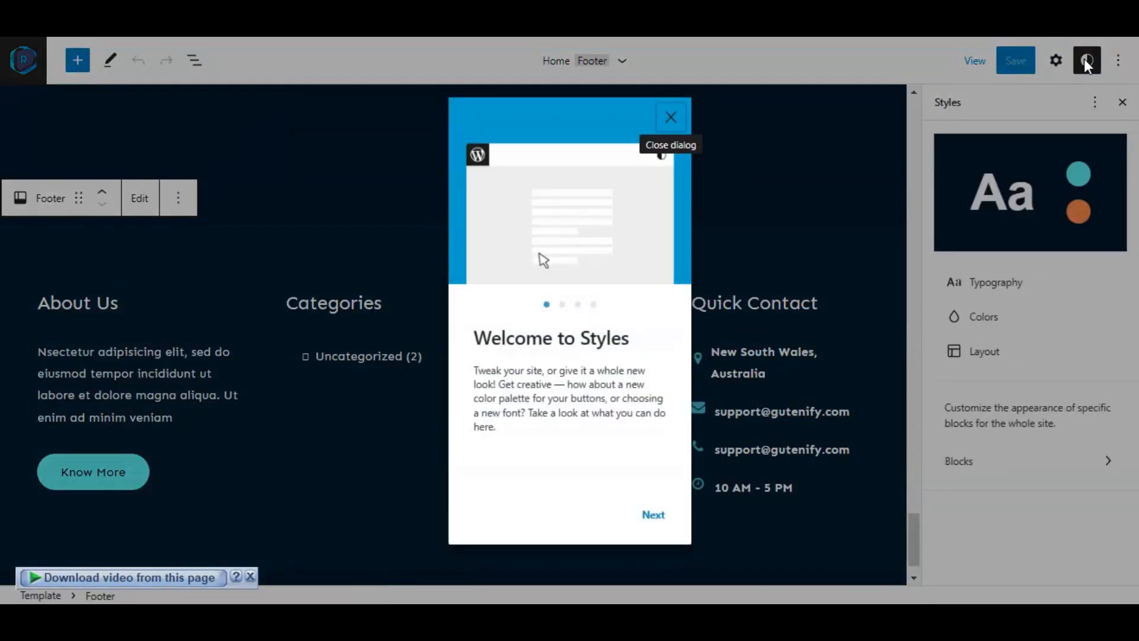
left_click(674, 118)
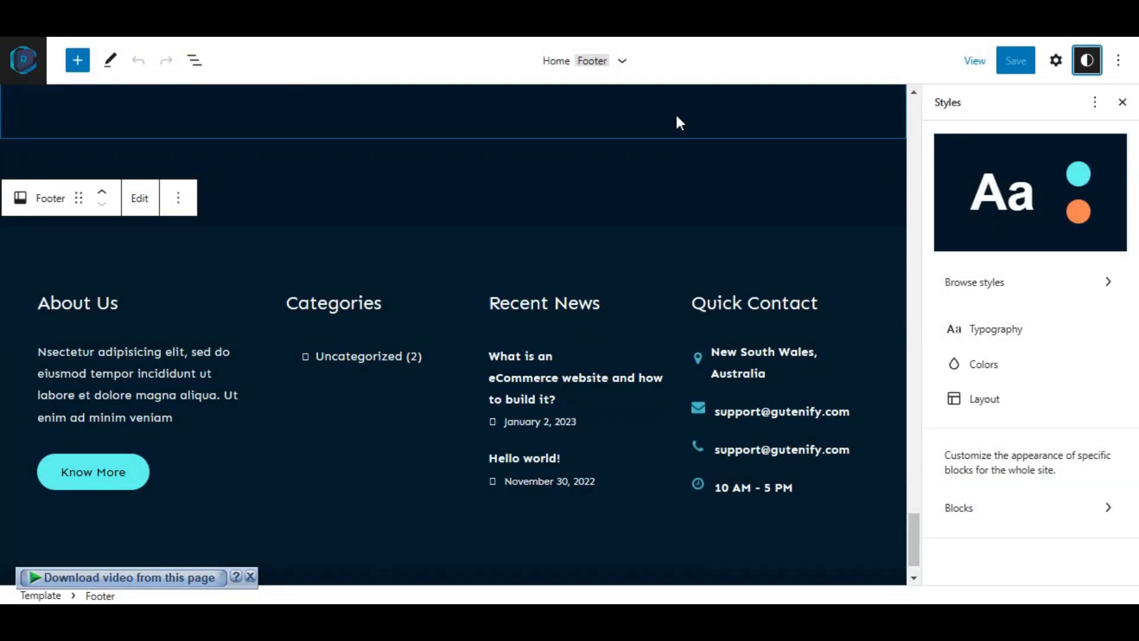
Review the Typography, Colors and Layout style settings without changing them.
left_click(1030, 329)
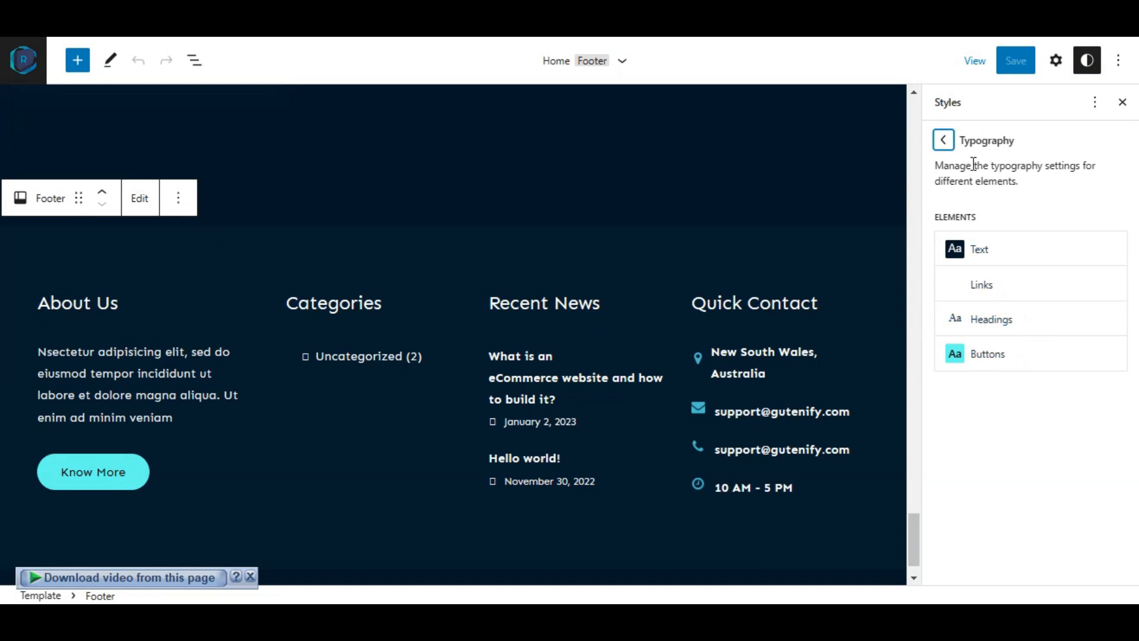
left_click(942, 141)
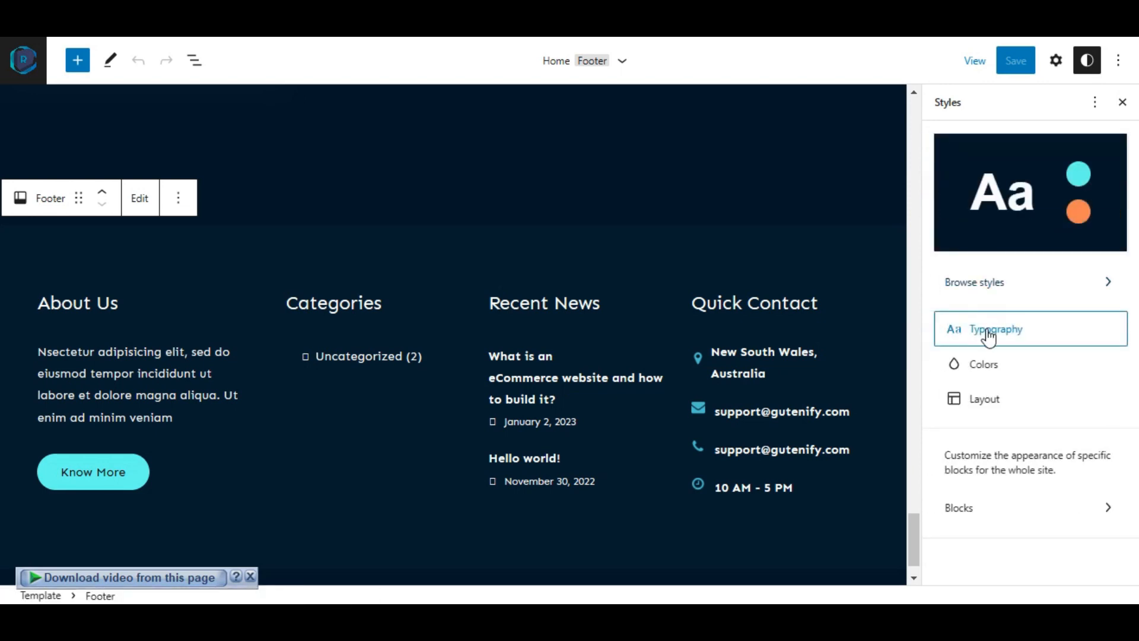
left_click(994, 366)
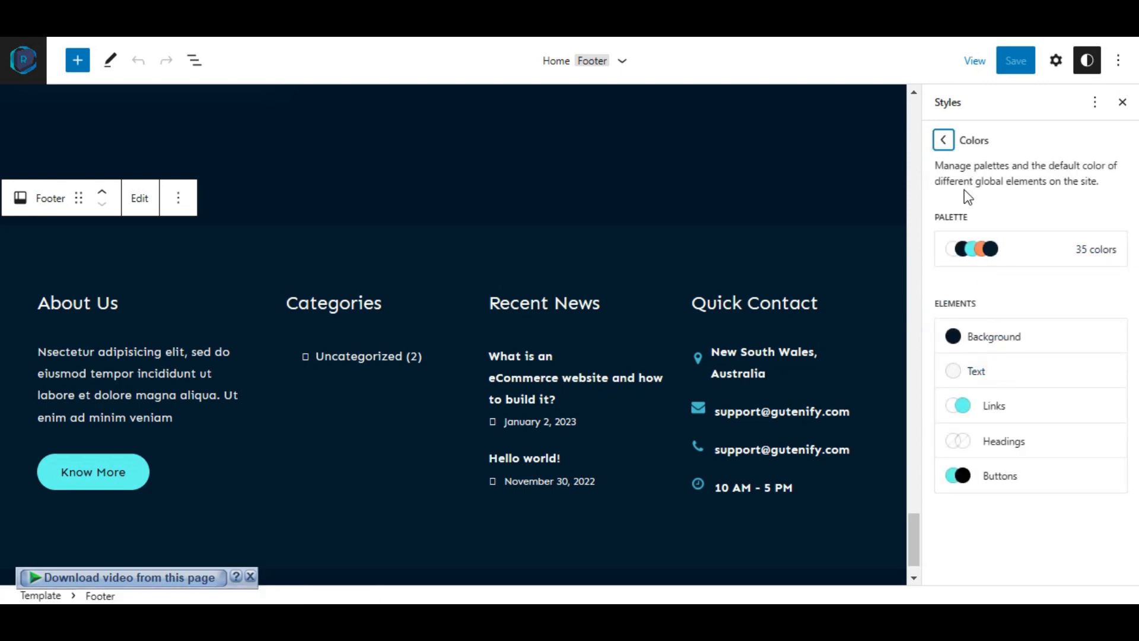
left_click(943, 141)
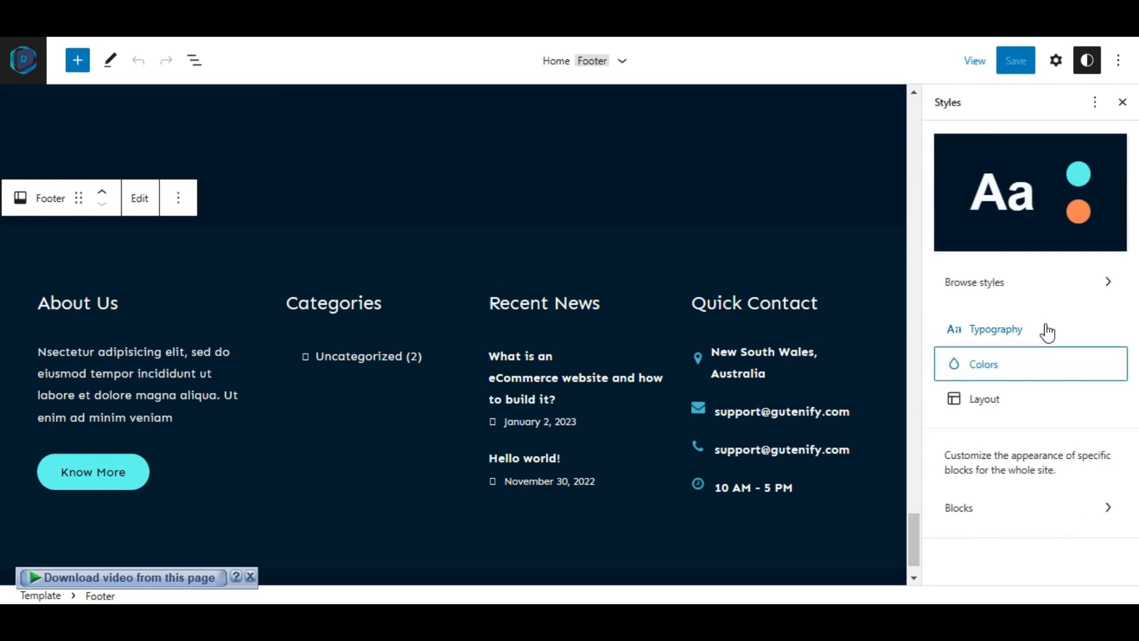
left_click(997, 404)
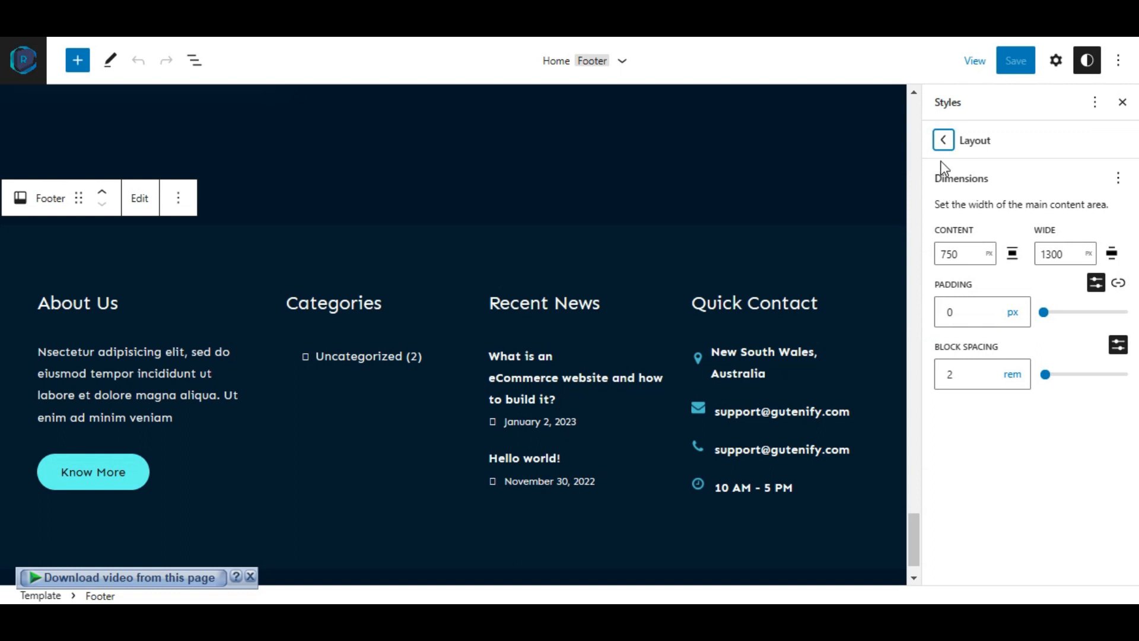
left_click(943, 141)
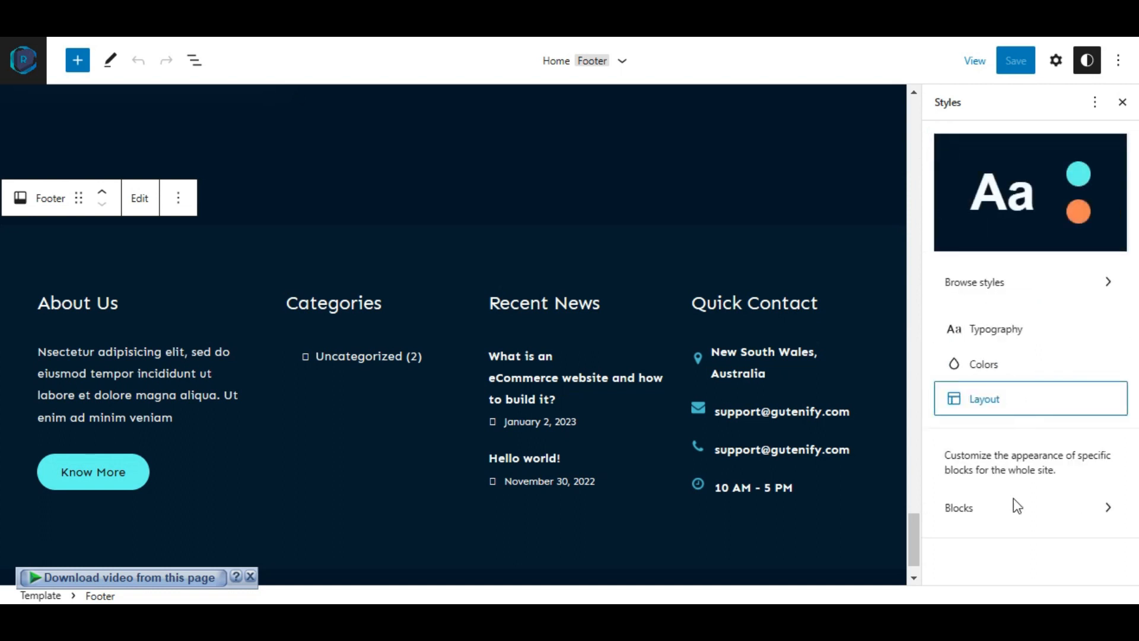
Look through the block types available for site-wide styling and close the Styles settings.
left_click(1009, 521)
scroll(1009, 526, "down", 8)
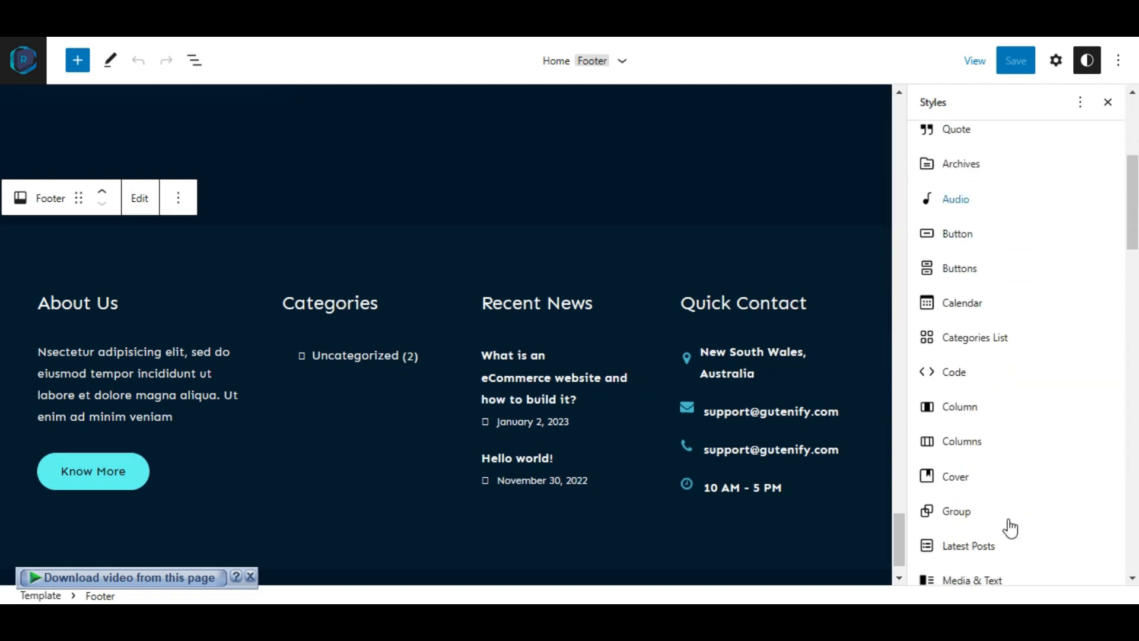
scroll(1009, 521, "up", 8)
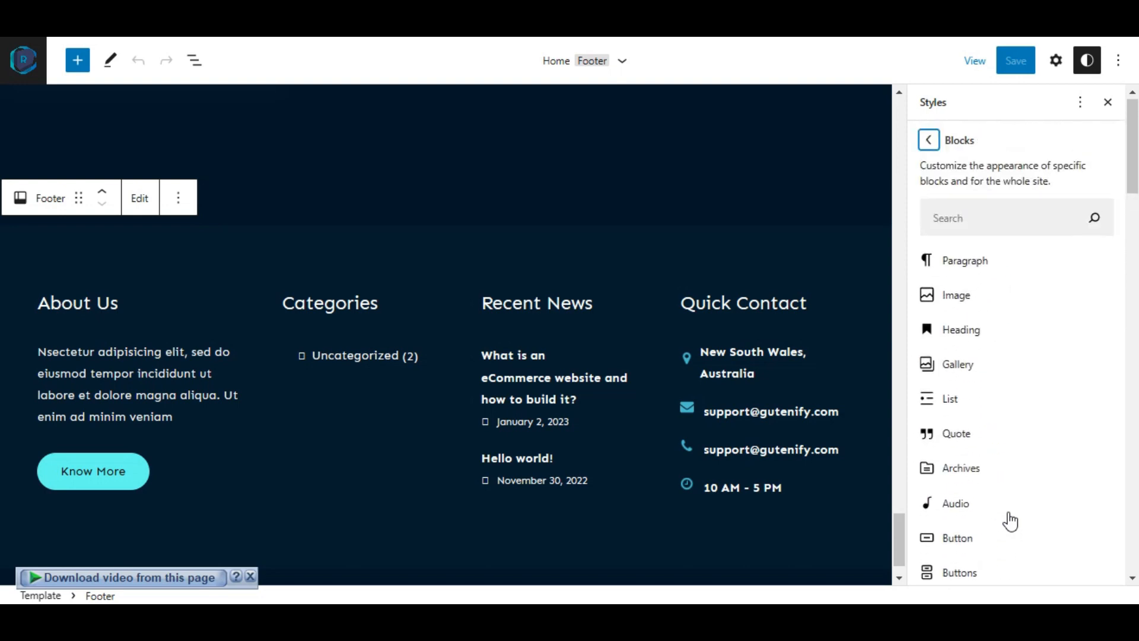
left_click(1108, 102)
Look over the editor's view, plugin and tool options without choosing any.
left_click(1118, 61)
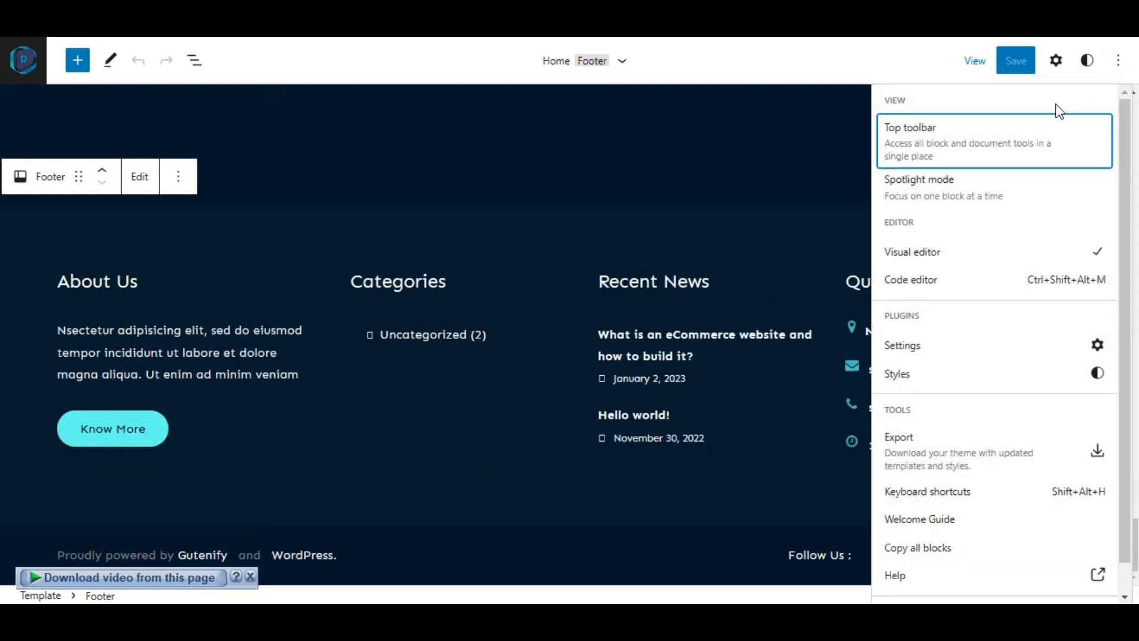
scroll(953, 255, "down", 1)
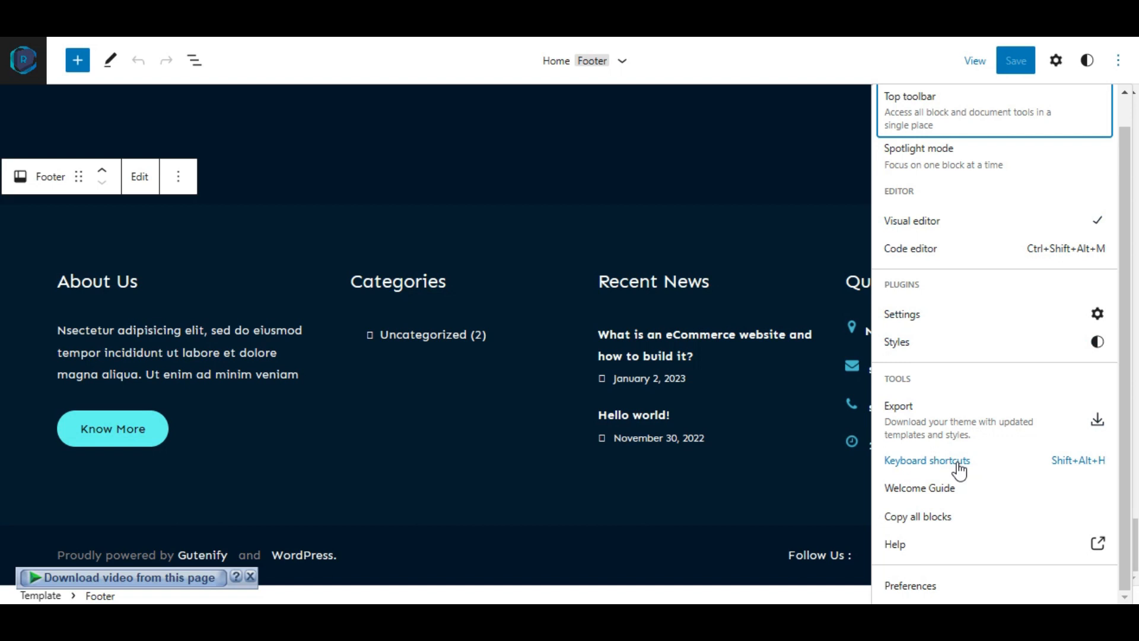
left_click(906, 48)
Preview the Home template at mobile size, return to desktop size and look over the blog posts section.
left_click(976, 62)
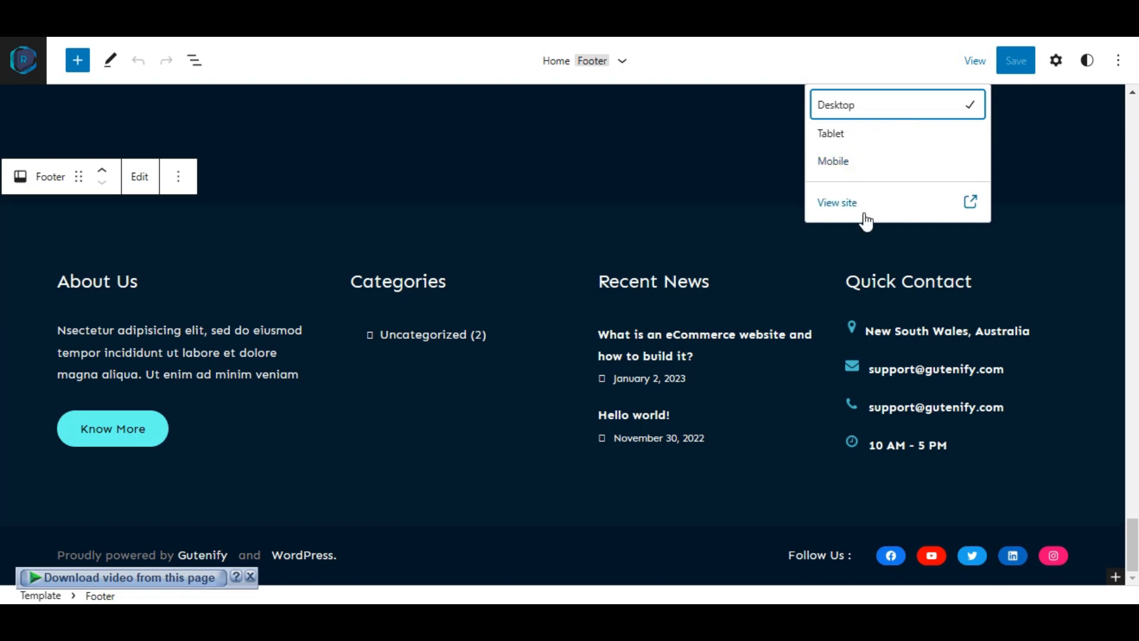
left_click(851, 162)
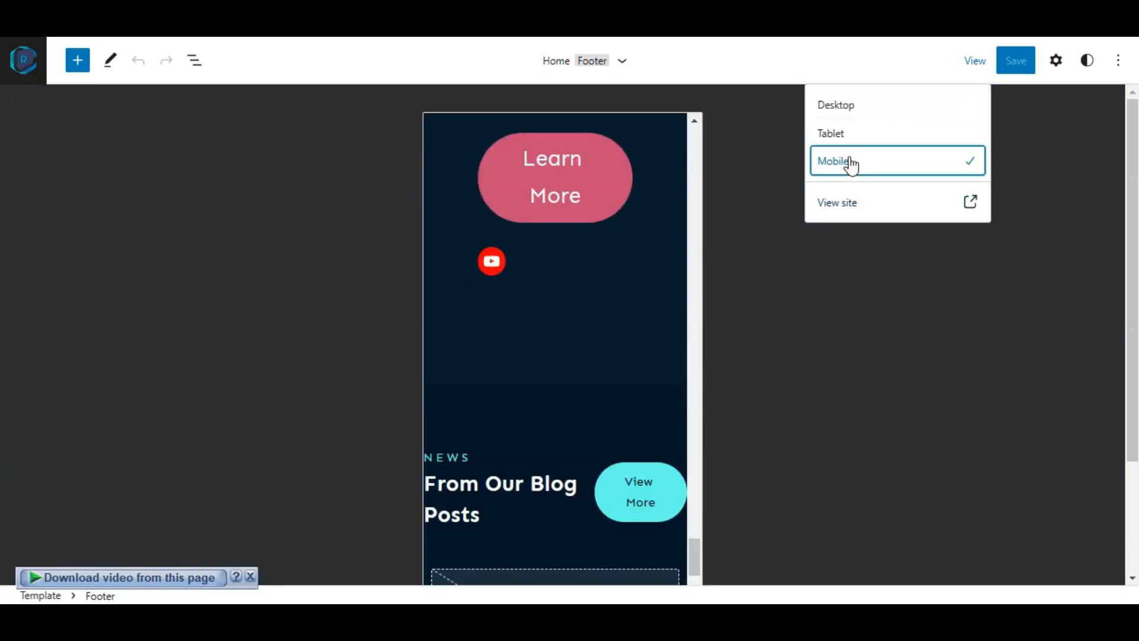
left_click(978, 62)
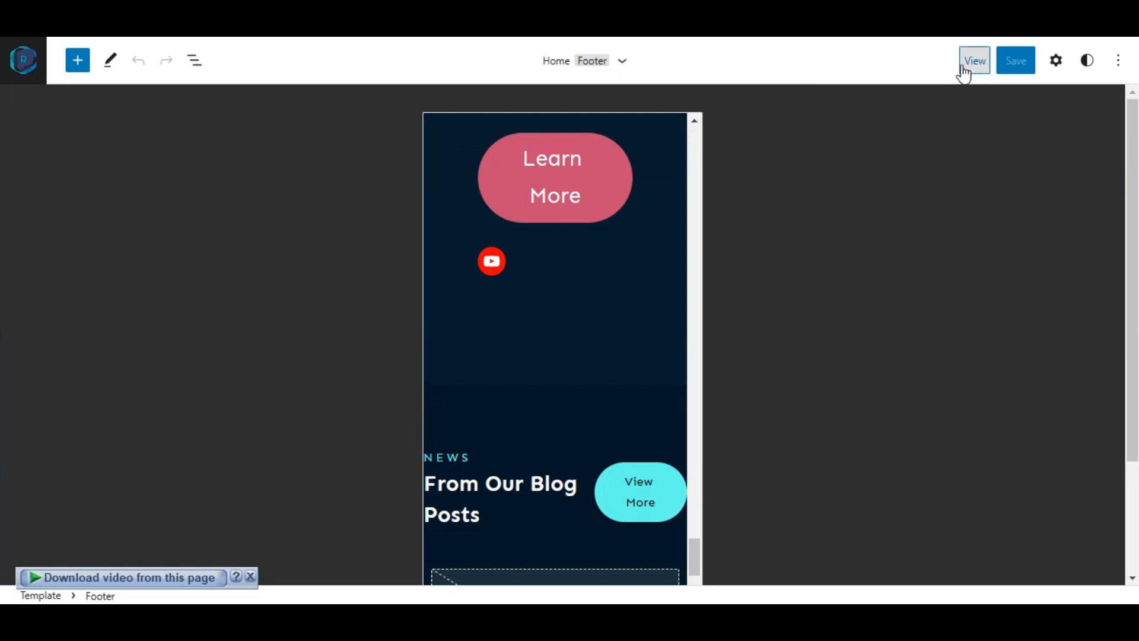
left_click(965, 66)
left_click(898, 115)
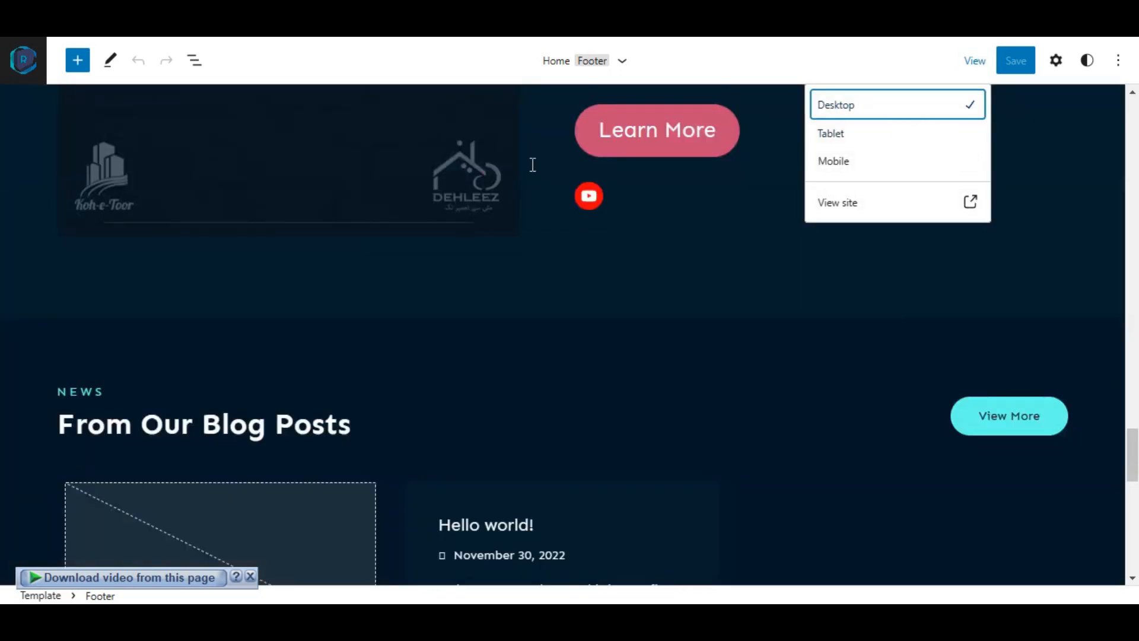
scroll(170, 241, "down", 5)
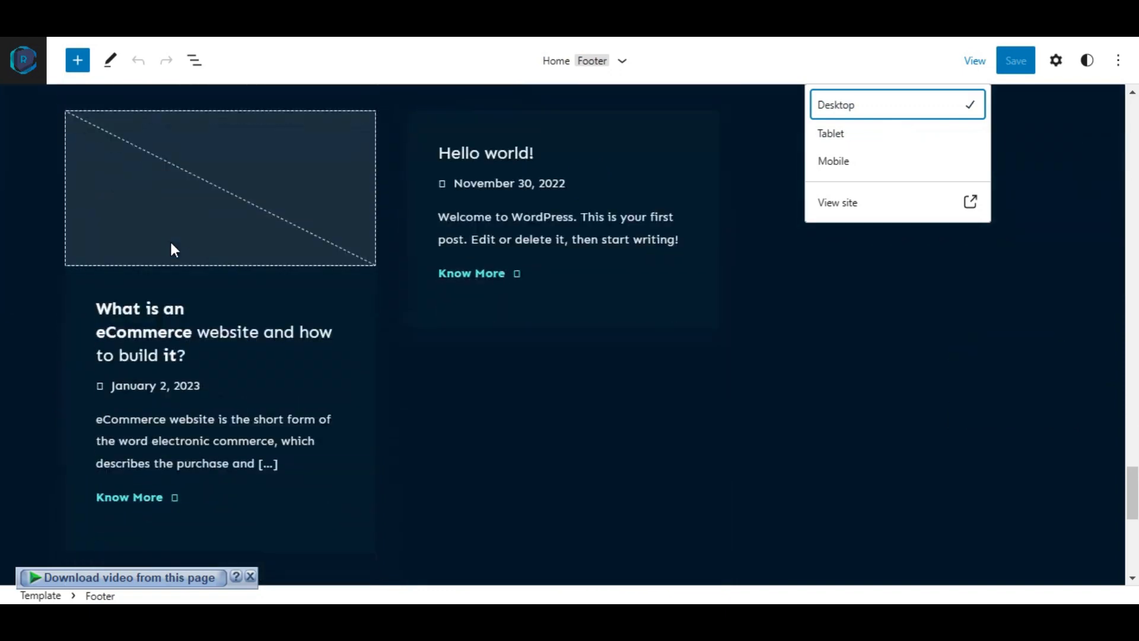
scroll(170, 240, "up", 10)
scroll(171, 241, "up", 10)
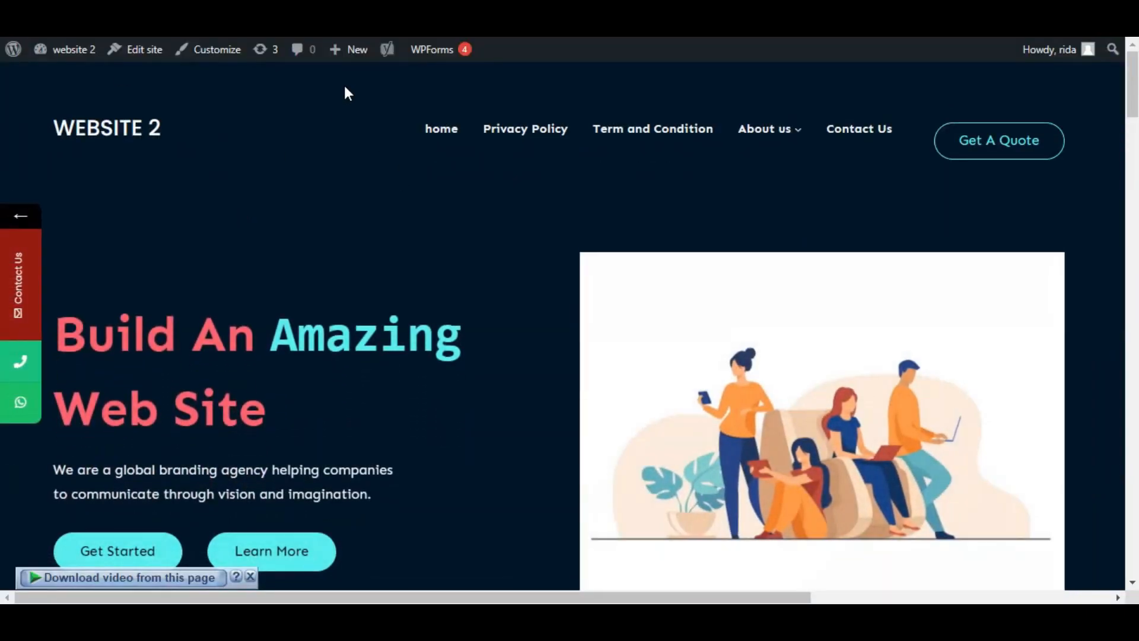
Open a new blank post from the live site and leave the post editor without adding content.
mouse_move(354, 63)
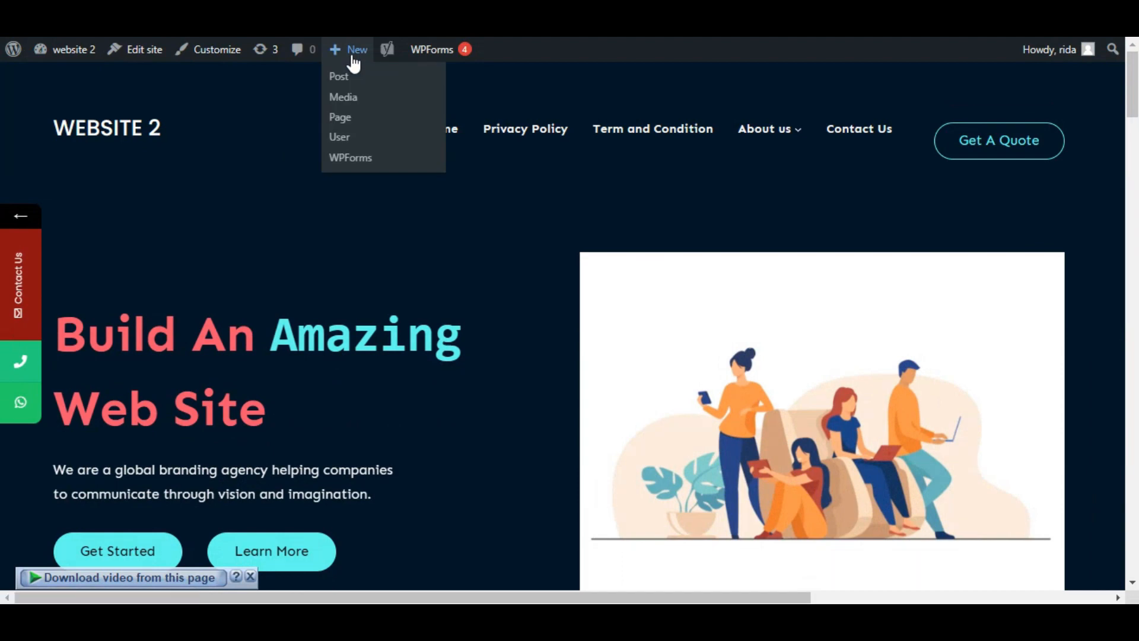
left_click(354, 92)
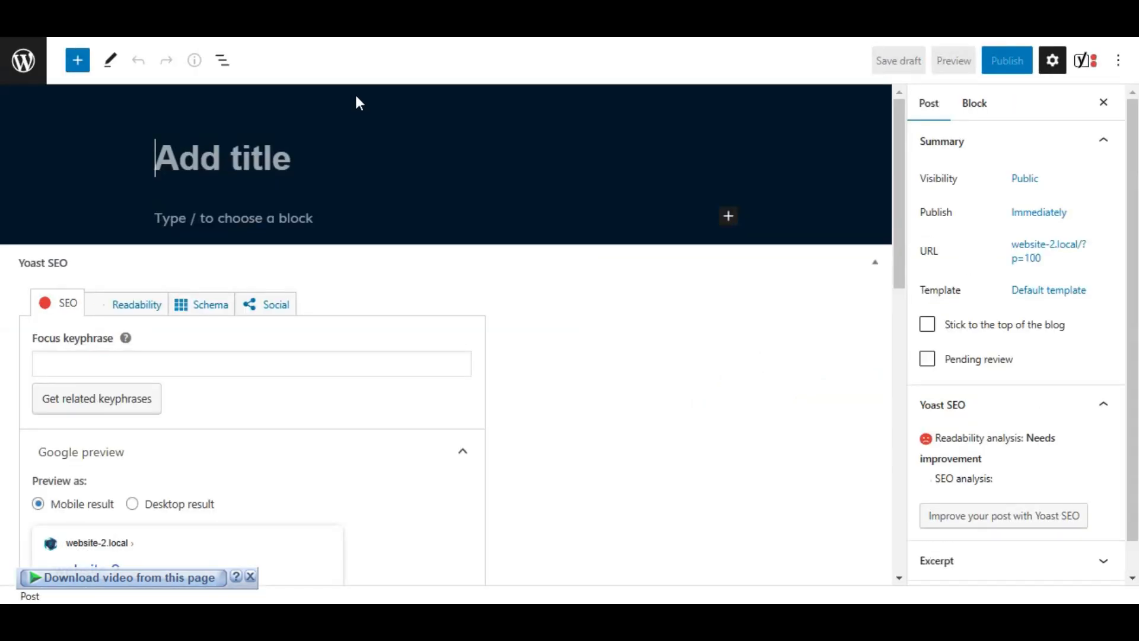
left_click(24, 60)
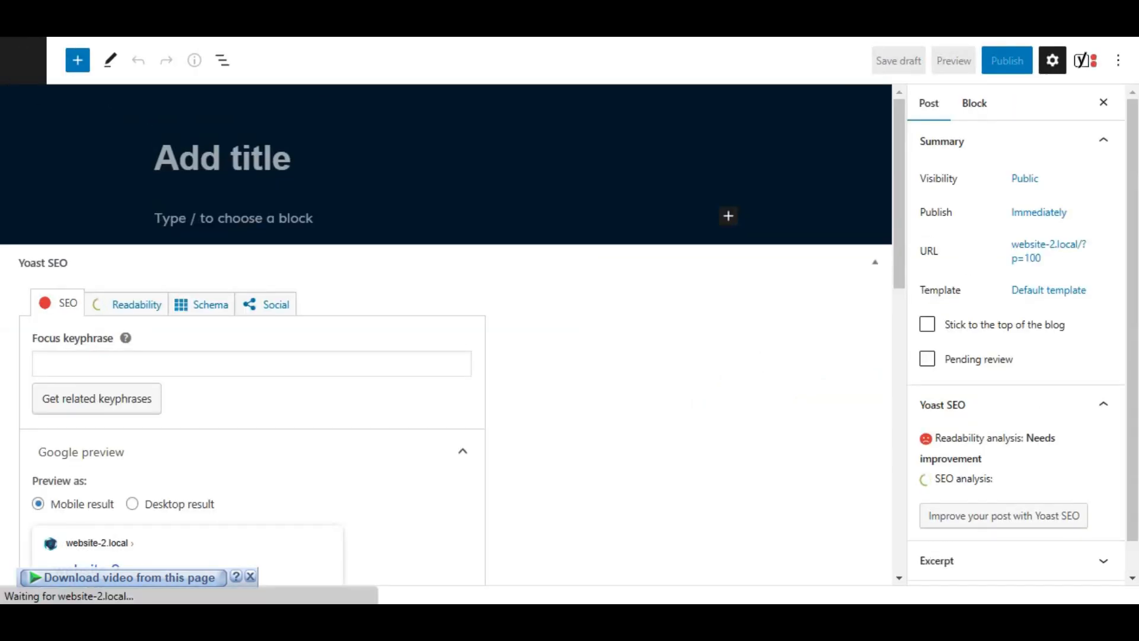